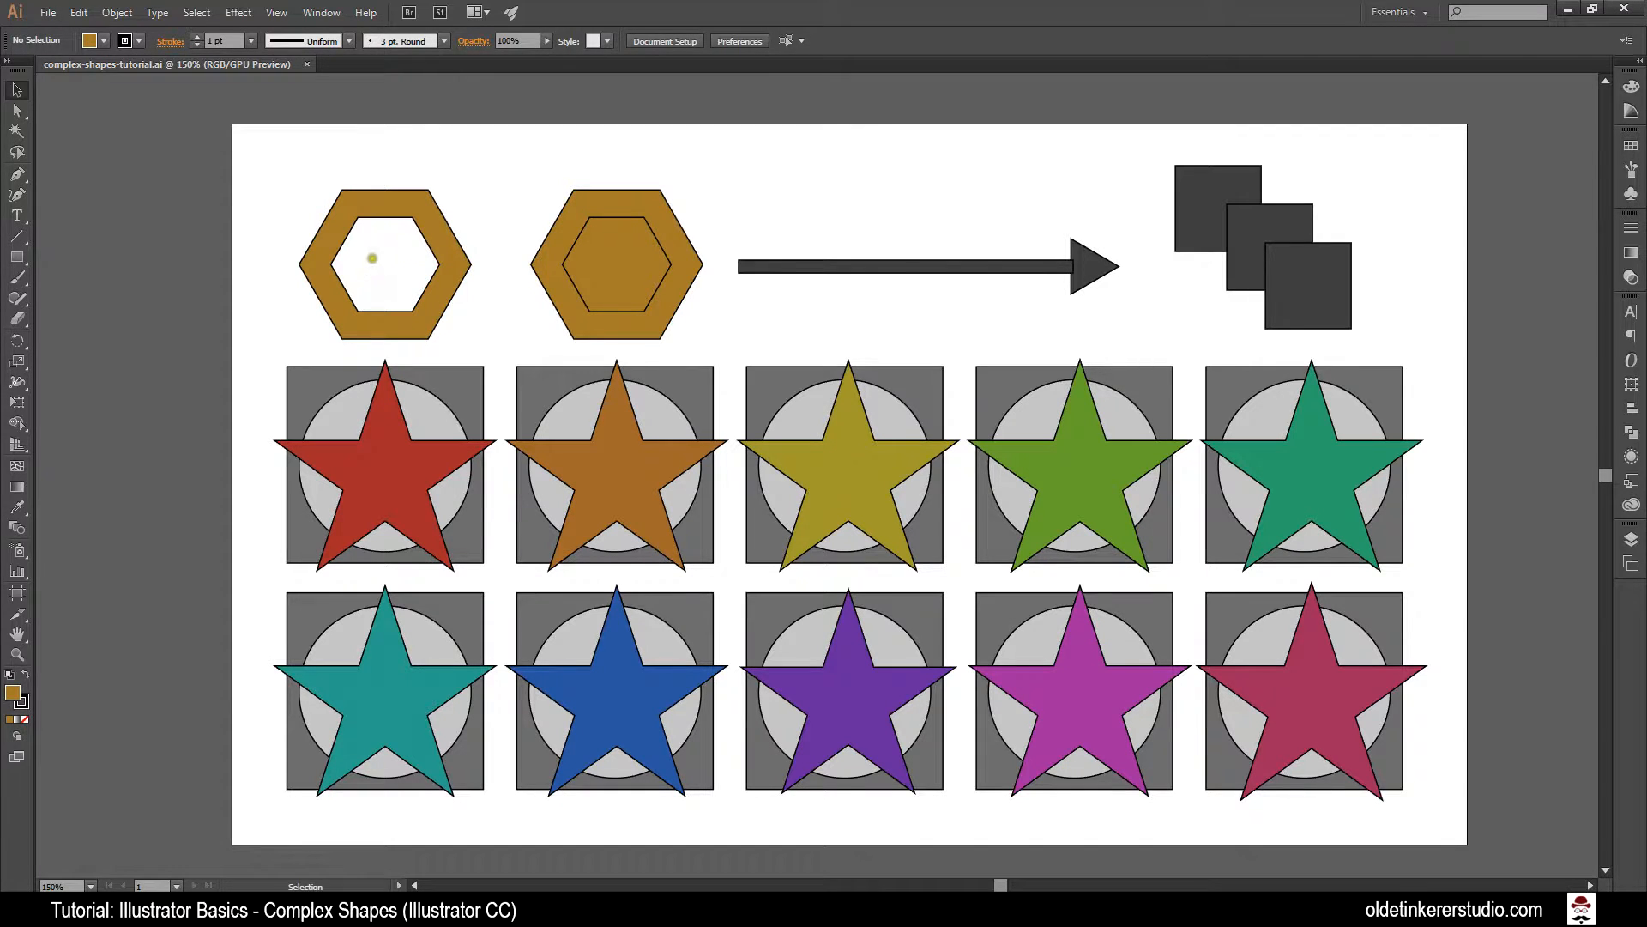
Combine the two nested hexagons of the solid brown shape into a compound path so the inner hexagon becomes a hole
left_click_drag(527, 176, 656, 301)
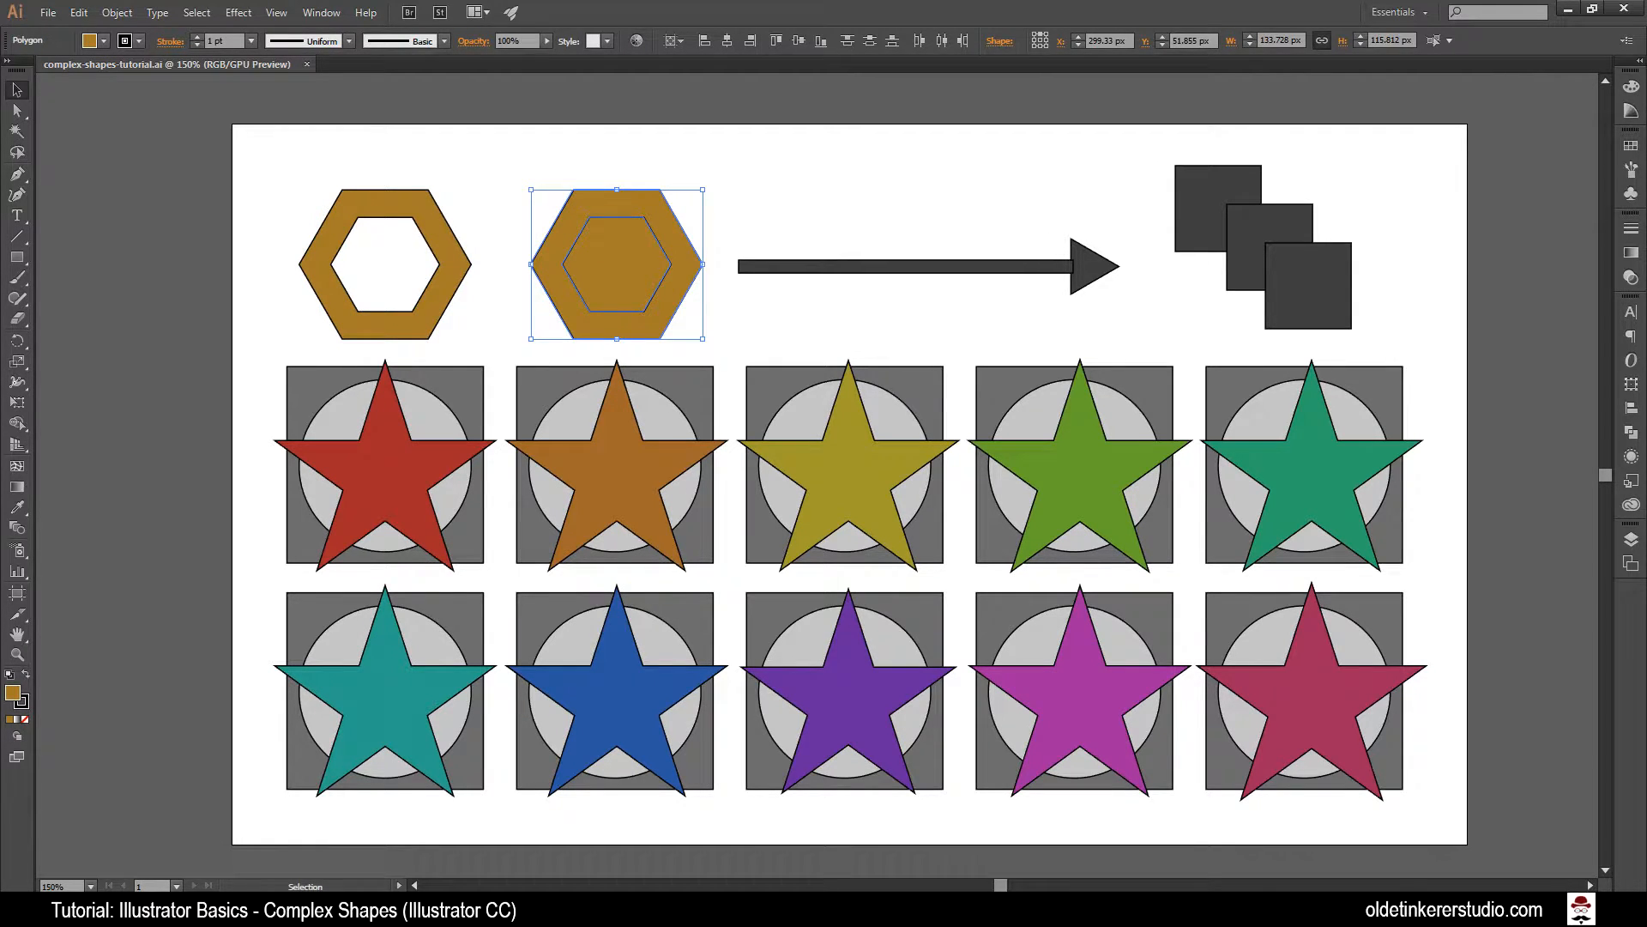
left_click(115, 12)
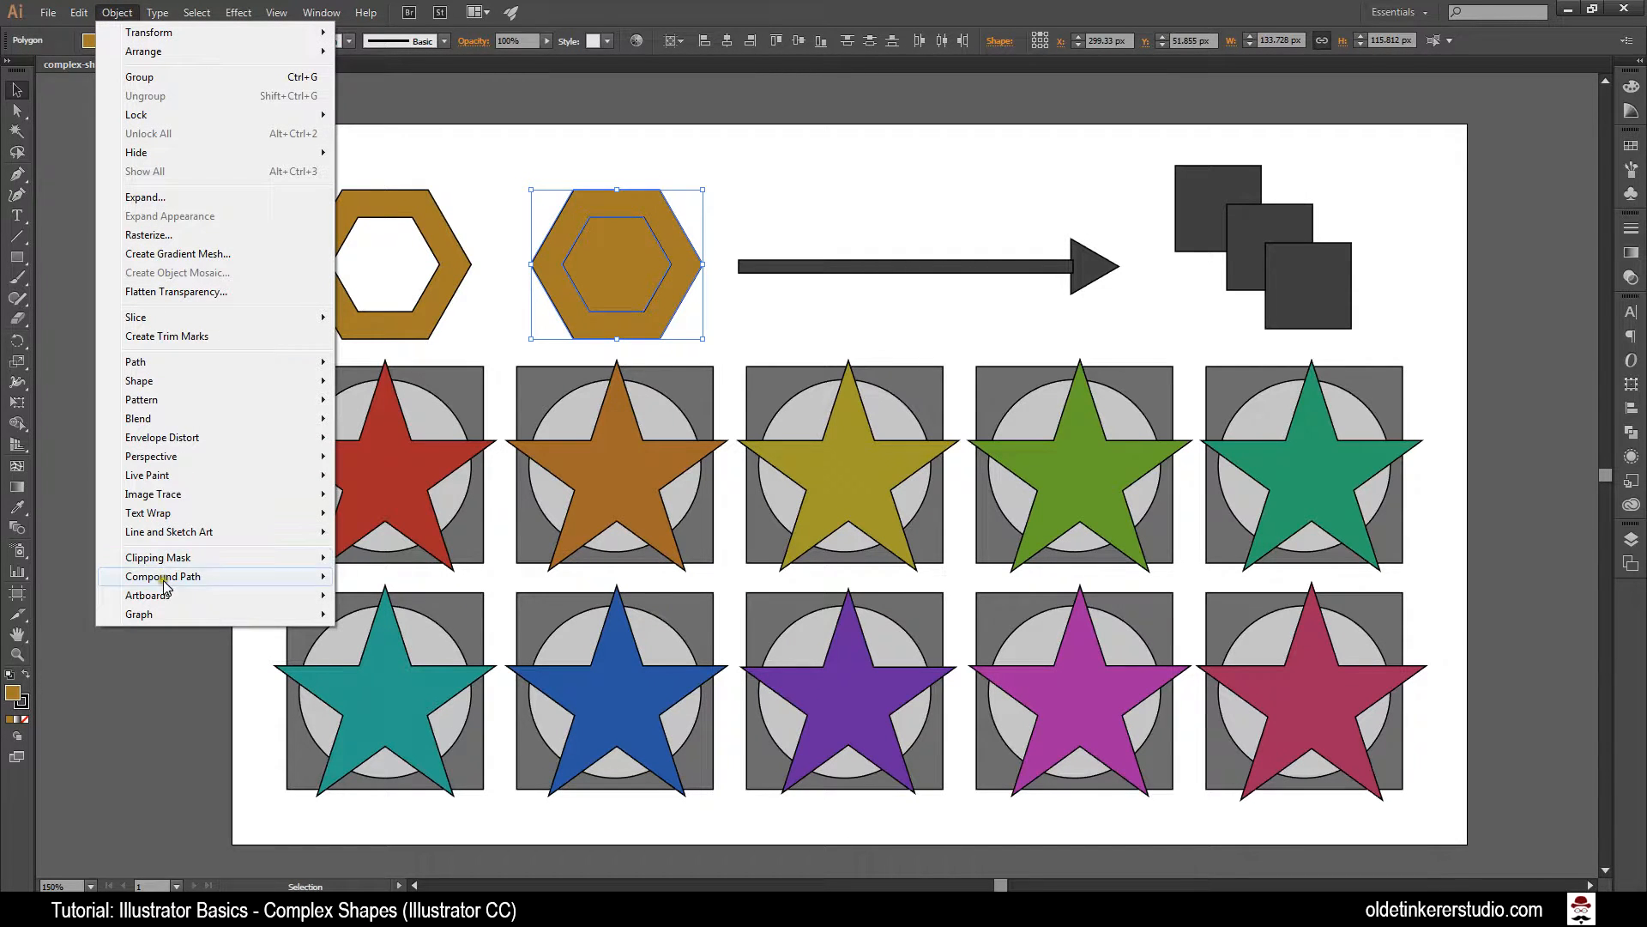
mouse_move(166, 583)
left_click(403, 578)
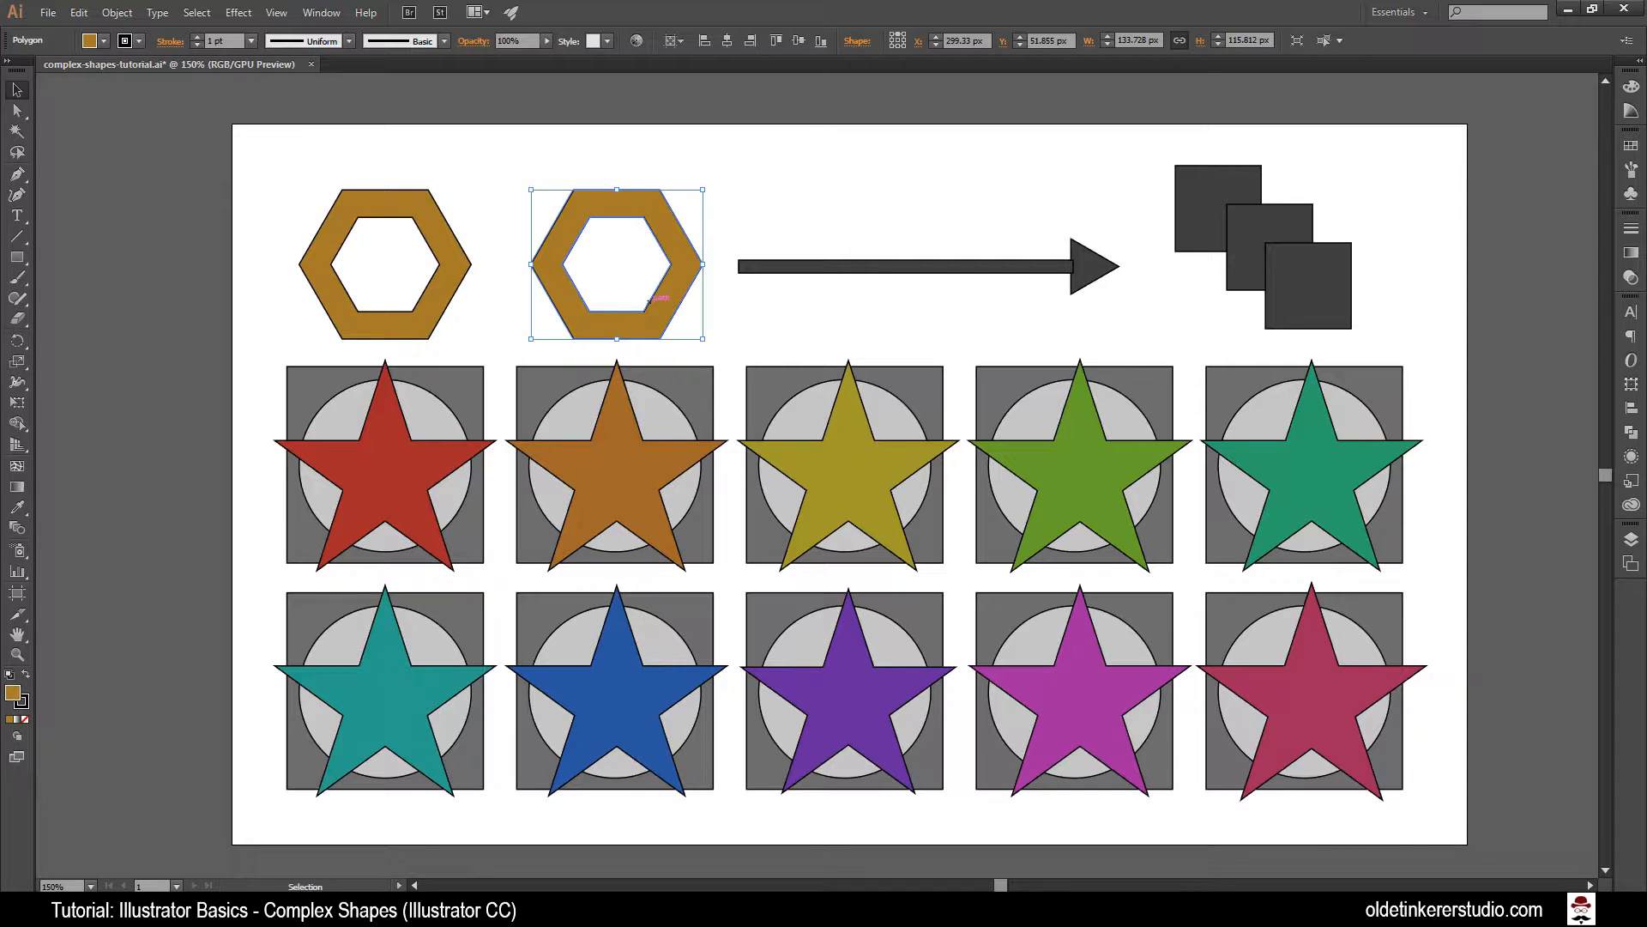
left_click(726, 317)
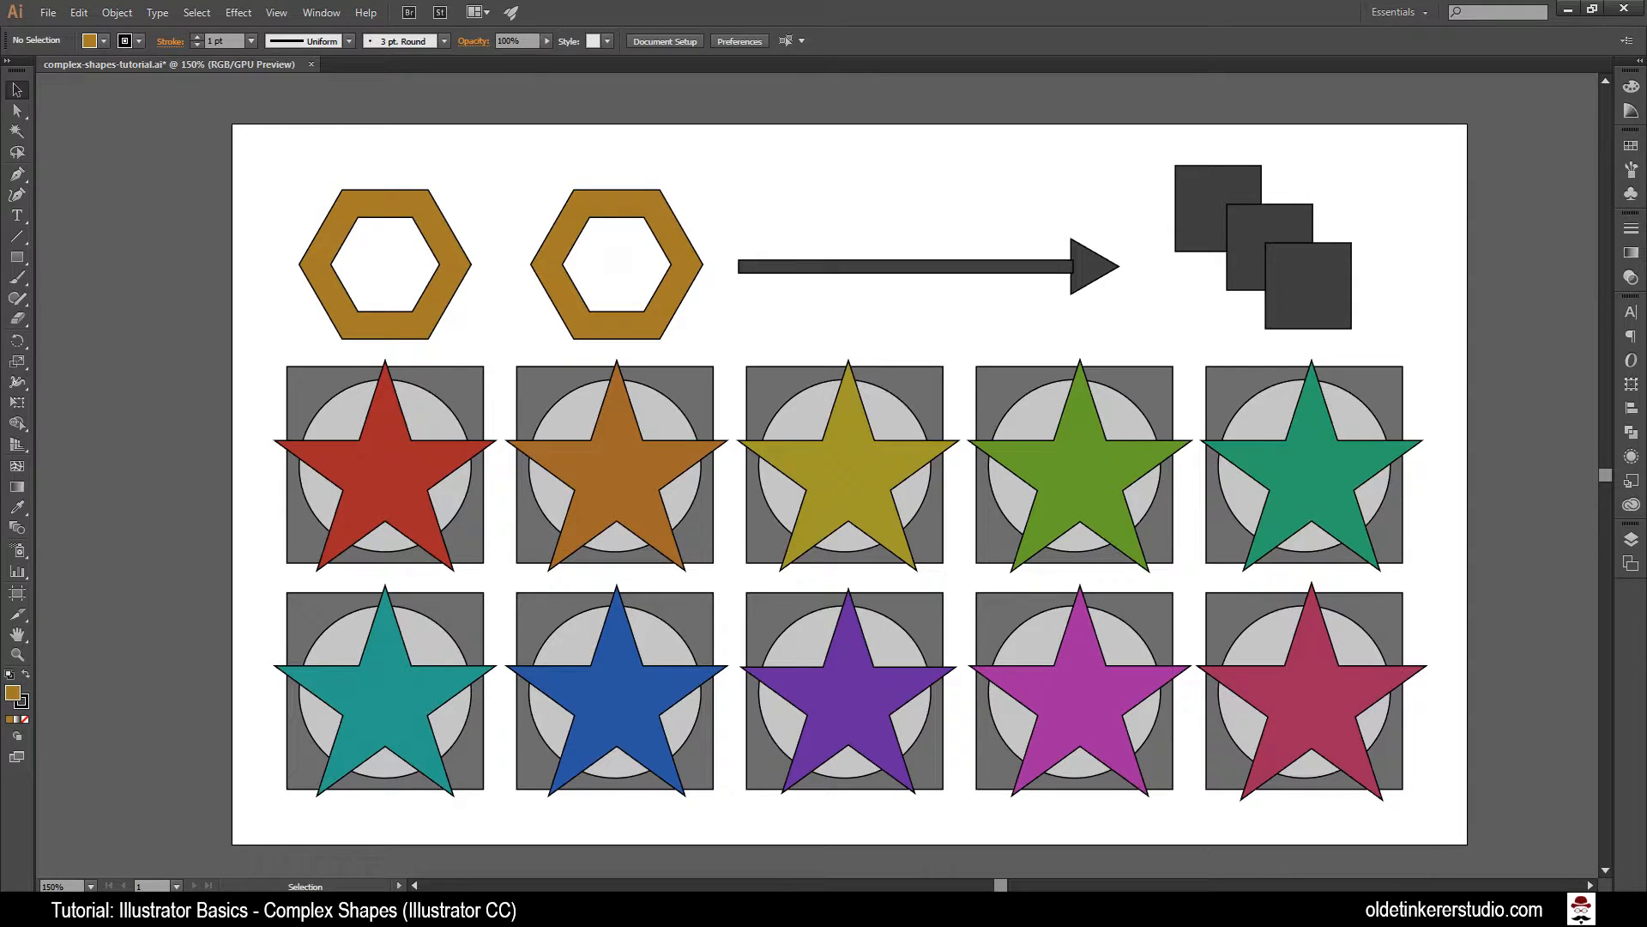
Examine the new compound path by directly selecting its inner and outer hexagon paths one at a time, leaving nothing selected
left_click(17, 112)
left_click(578, 290)
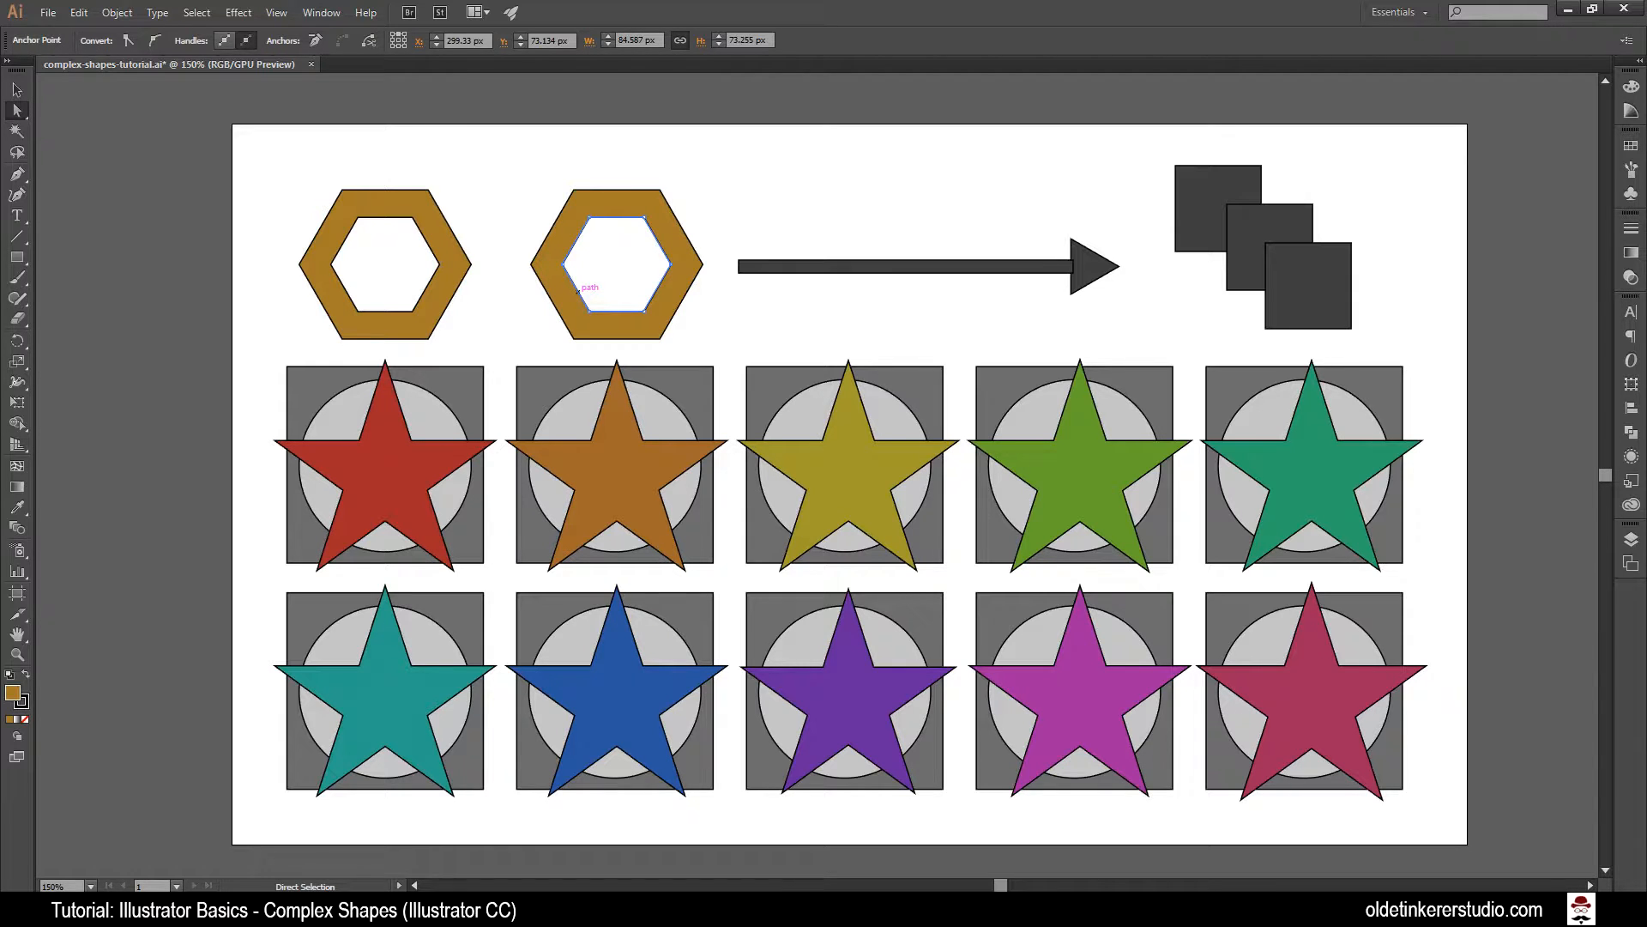
left_click(550, 229)
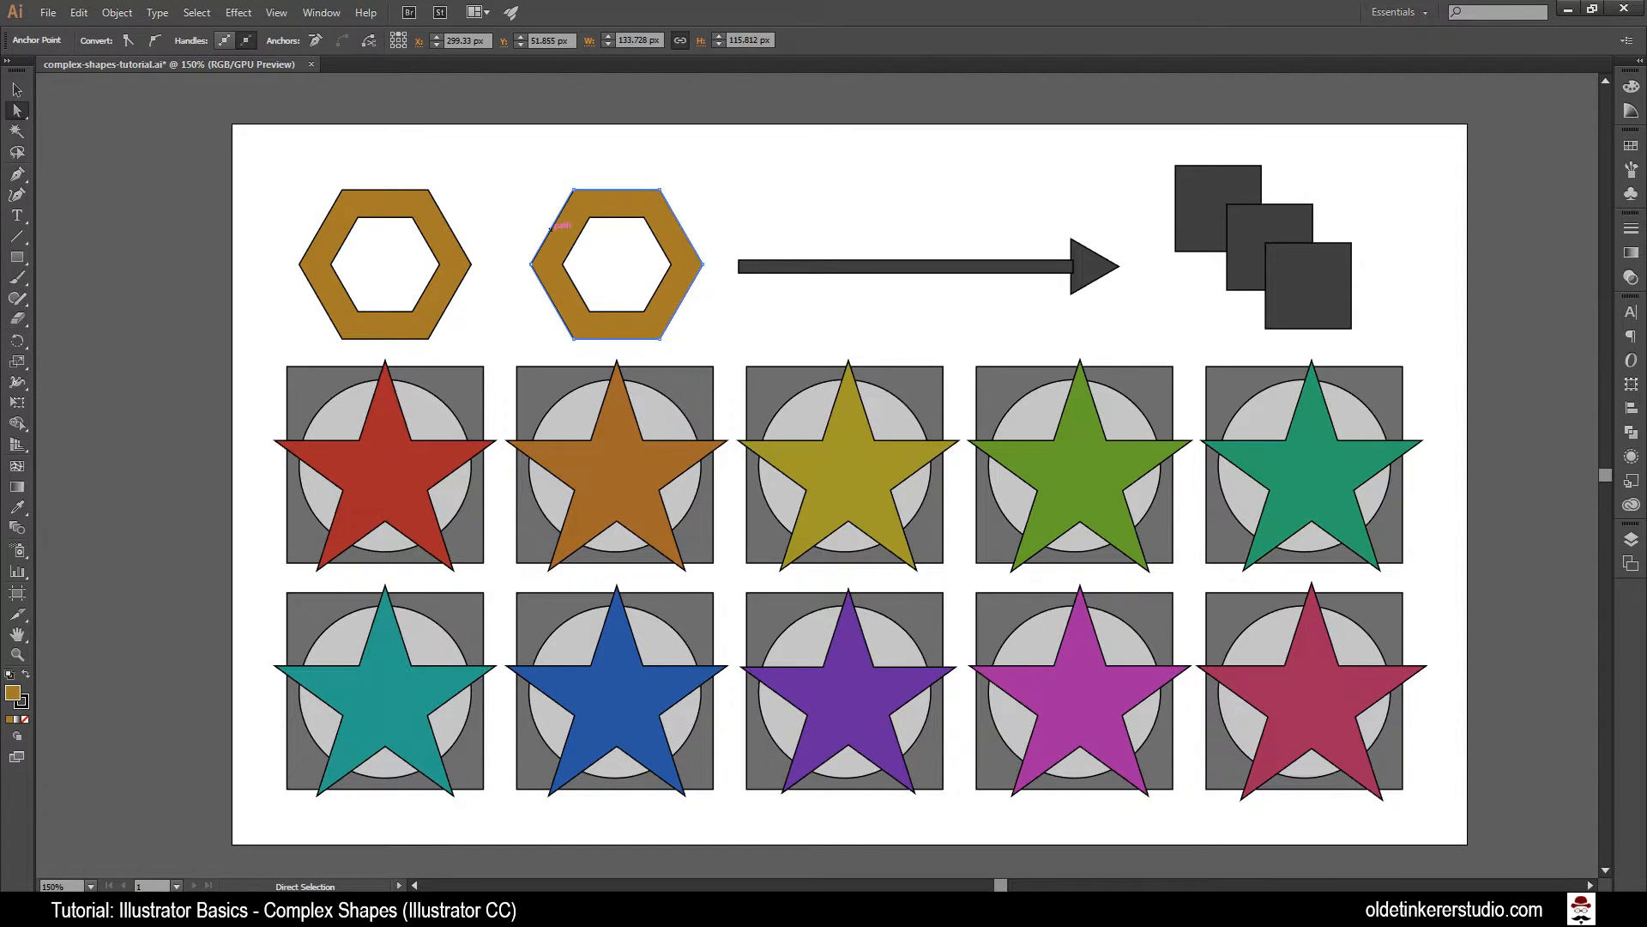
left_click(17, 89)
left_click(277, 265)
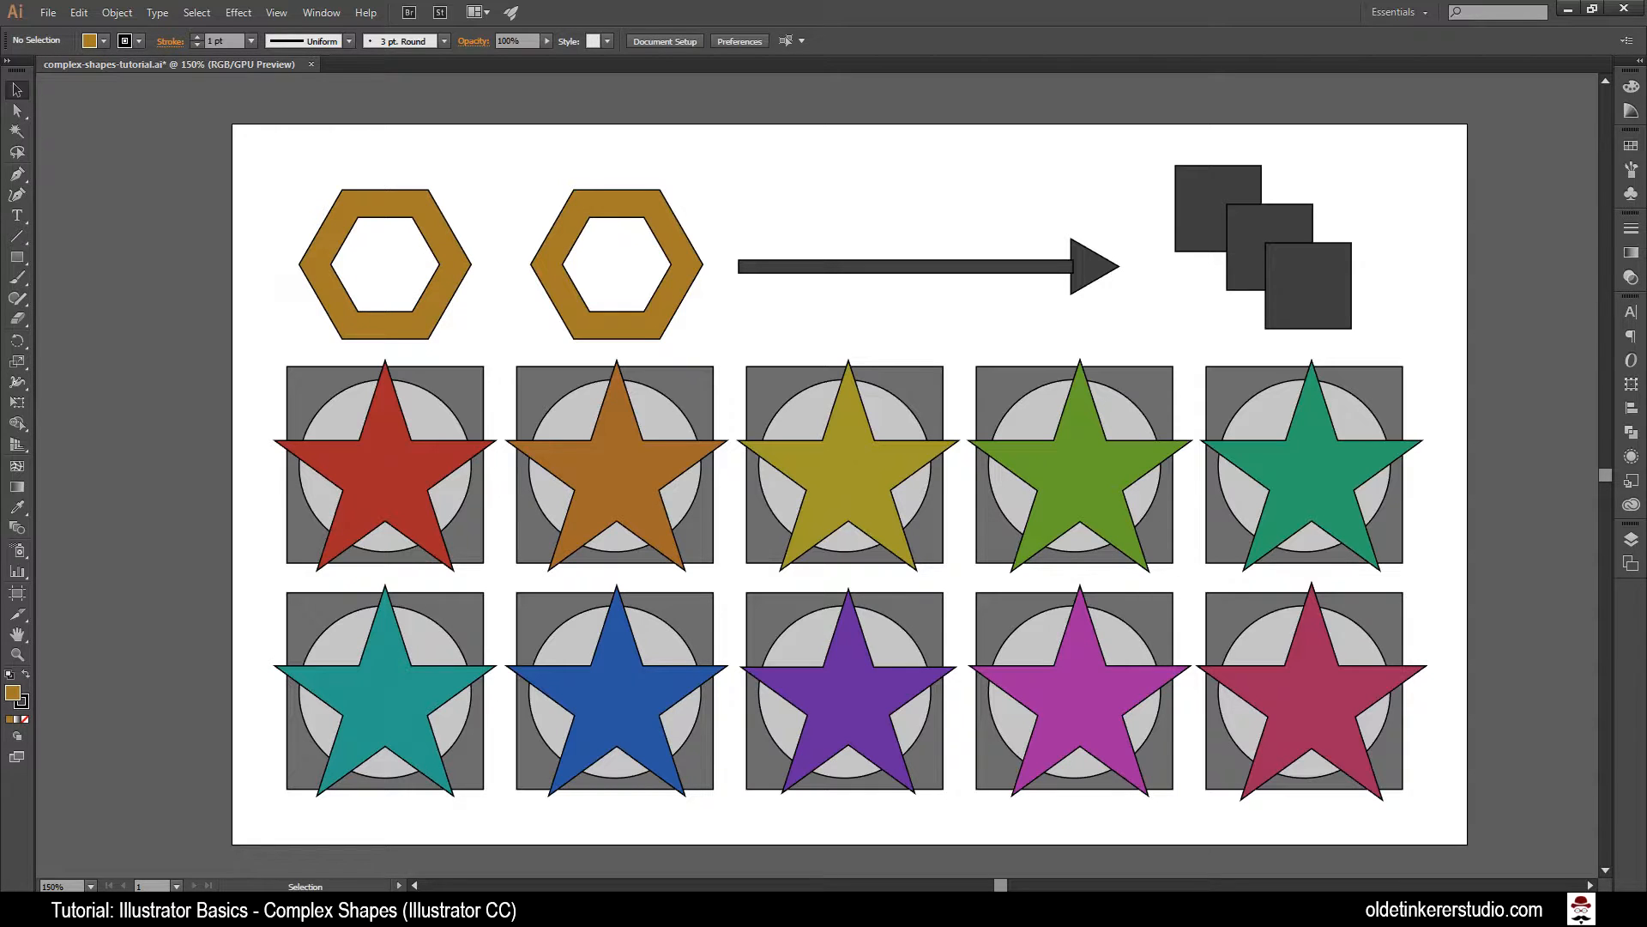
Show the Pathfinder options and unite the red star with its circle and square into one shape
left_click(1630, 433)
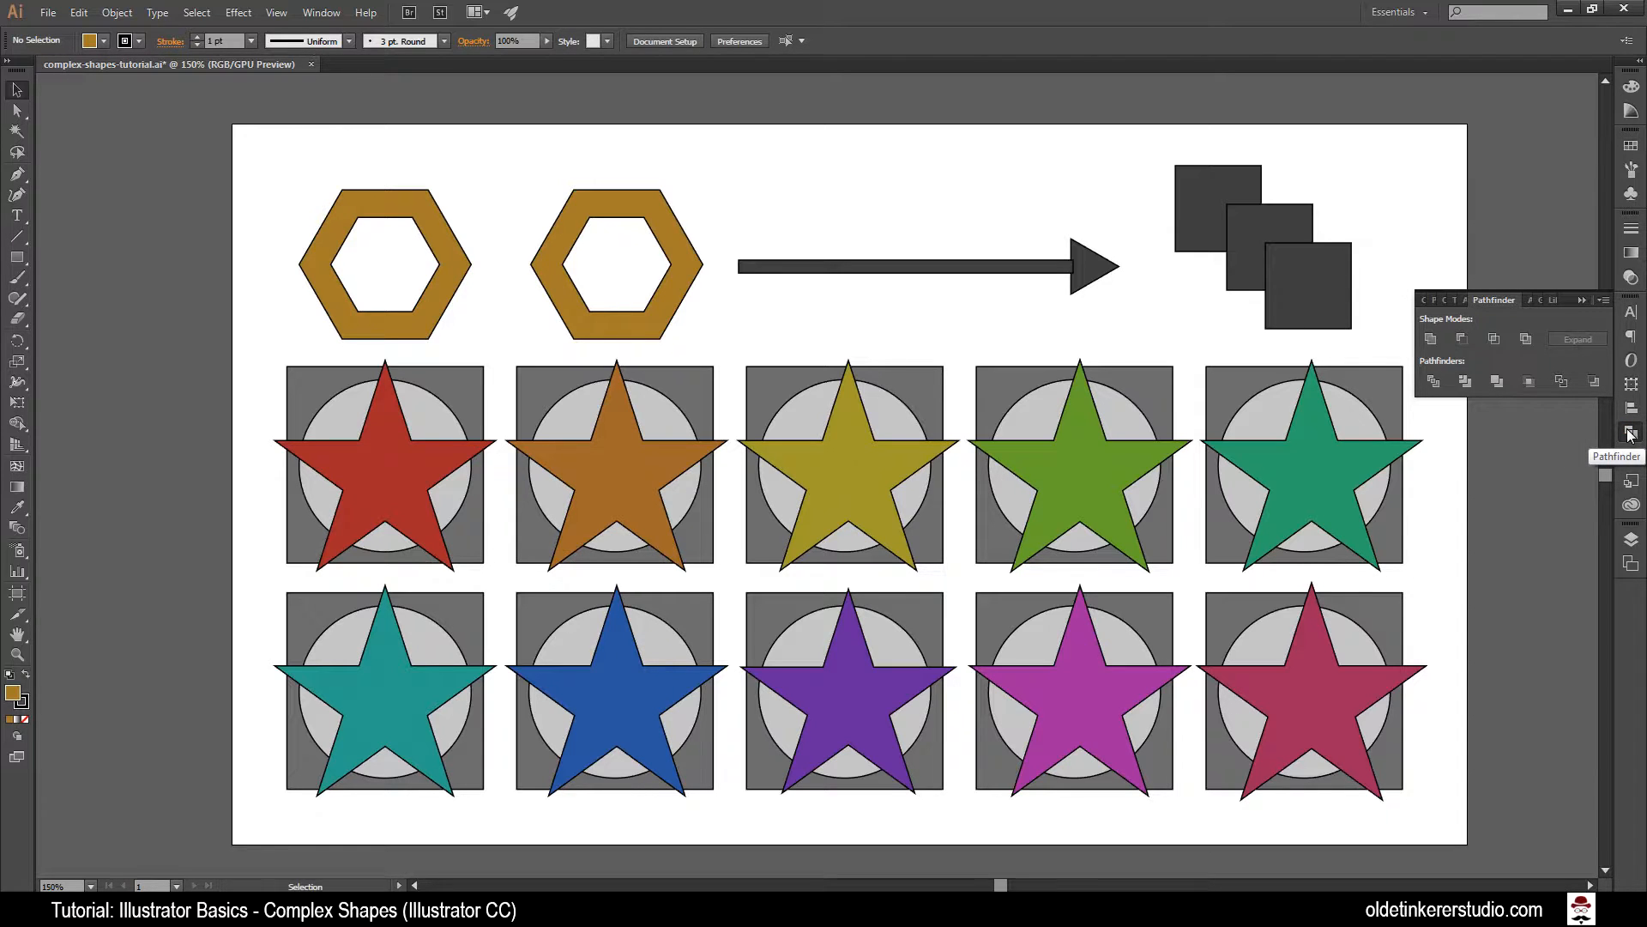
left_click(316, 14)
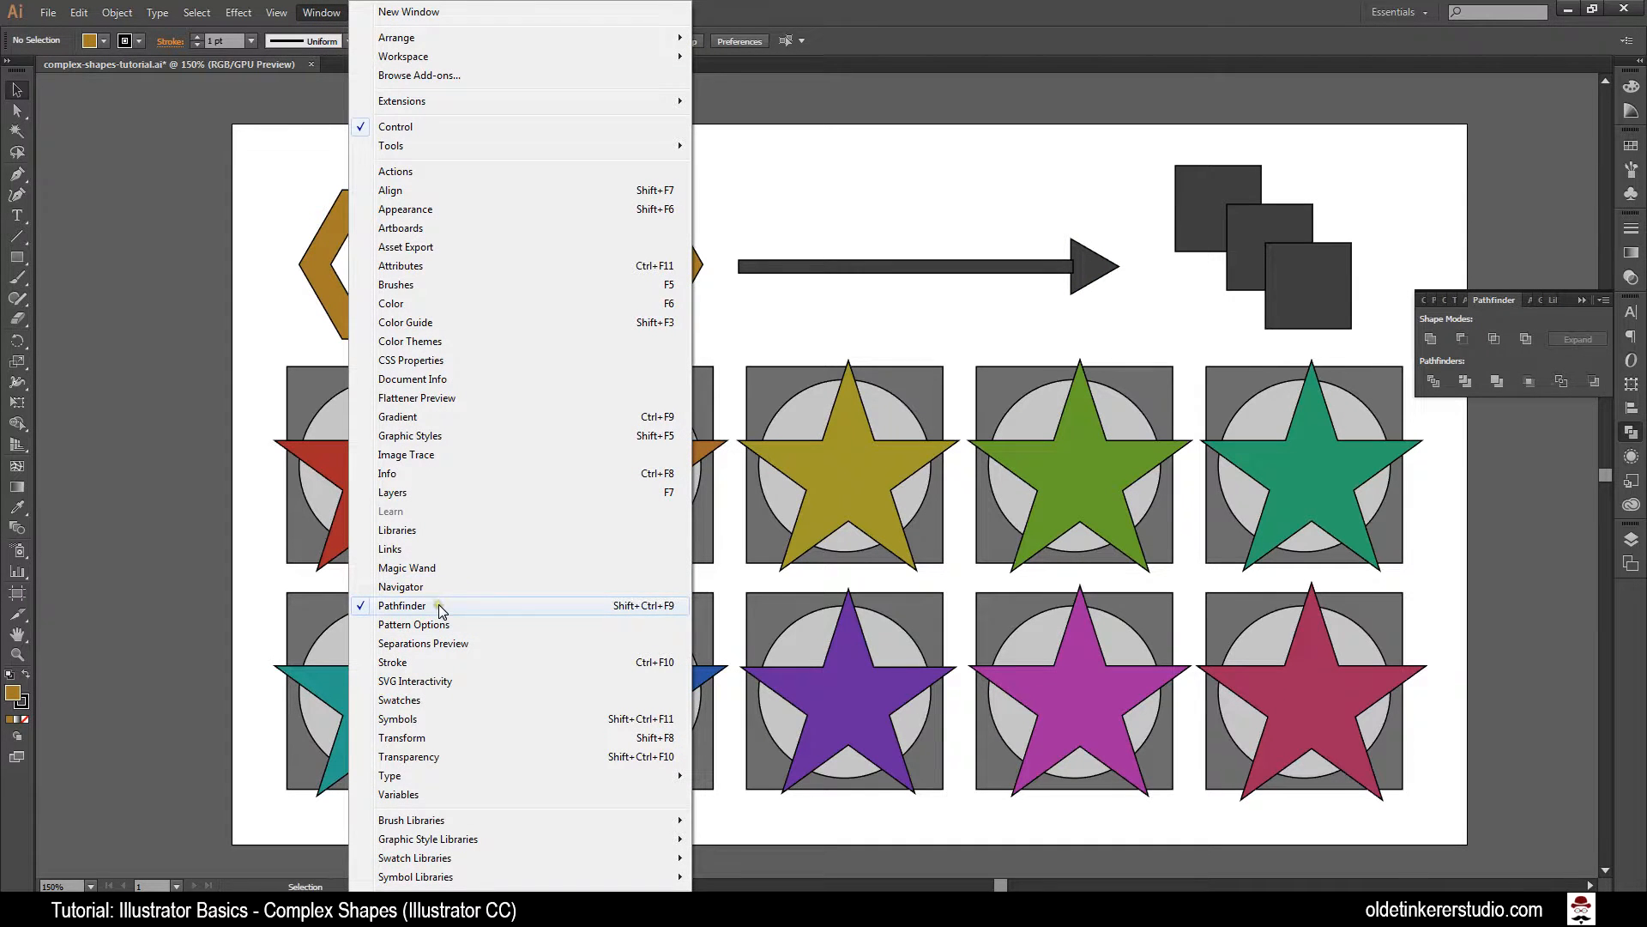
left_click(1491, 299)
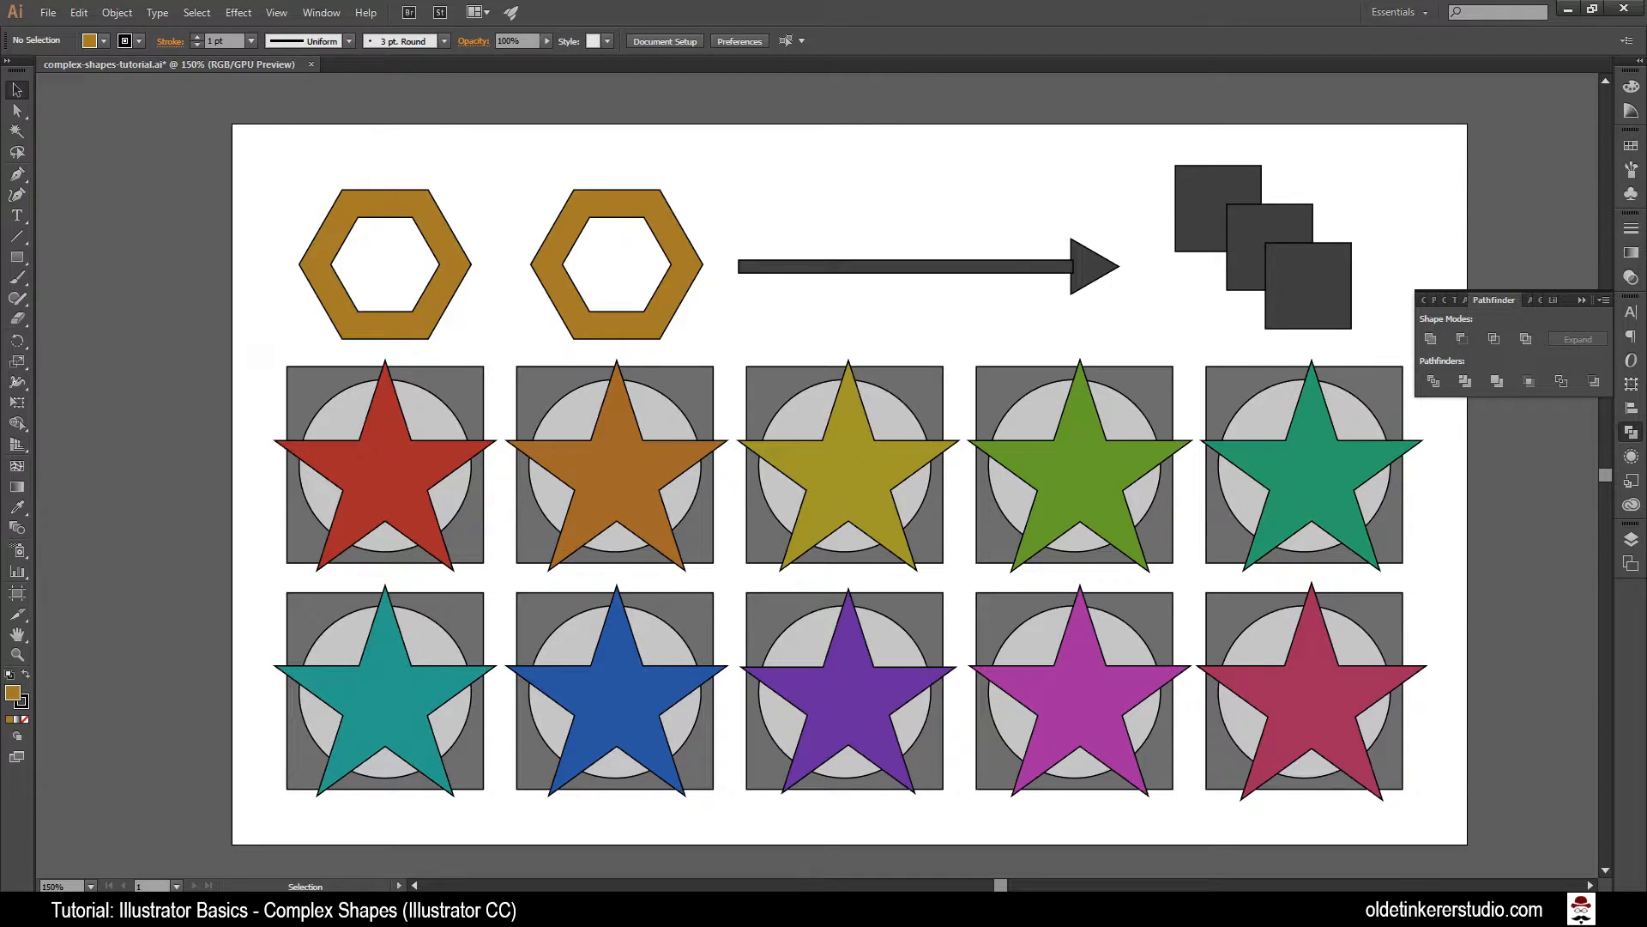
left_click_drag(265, 351, 353, 483)
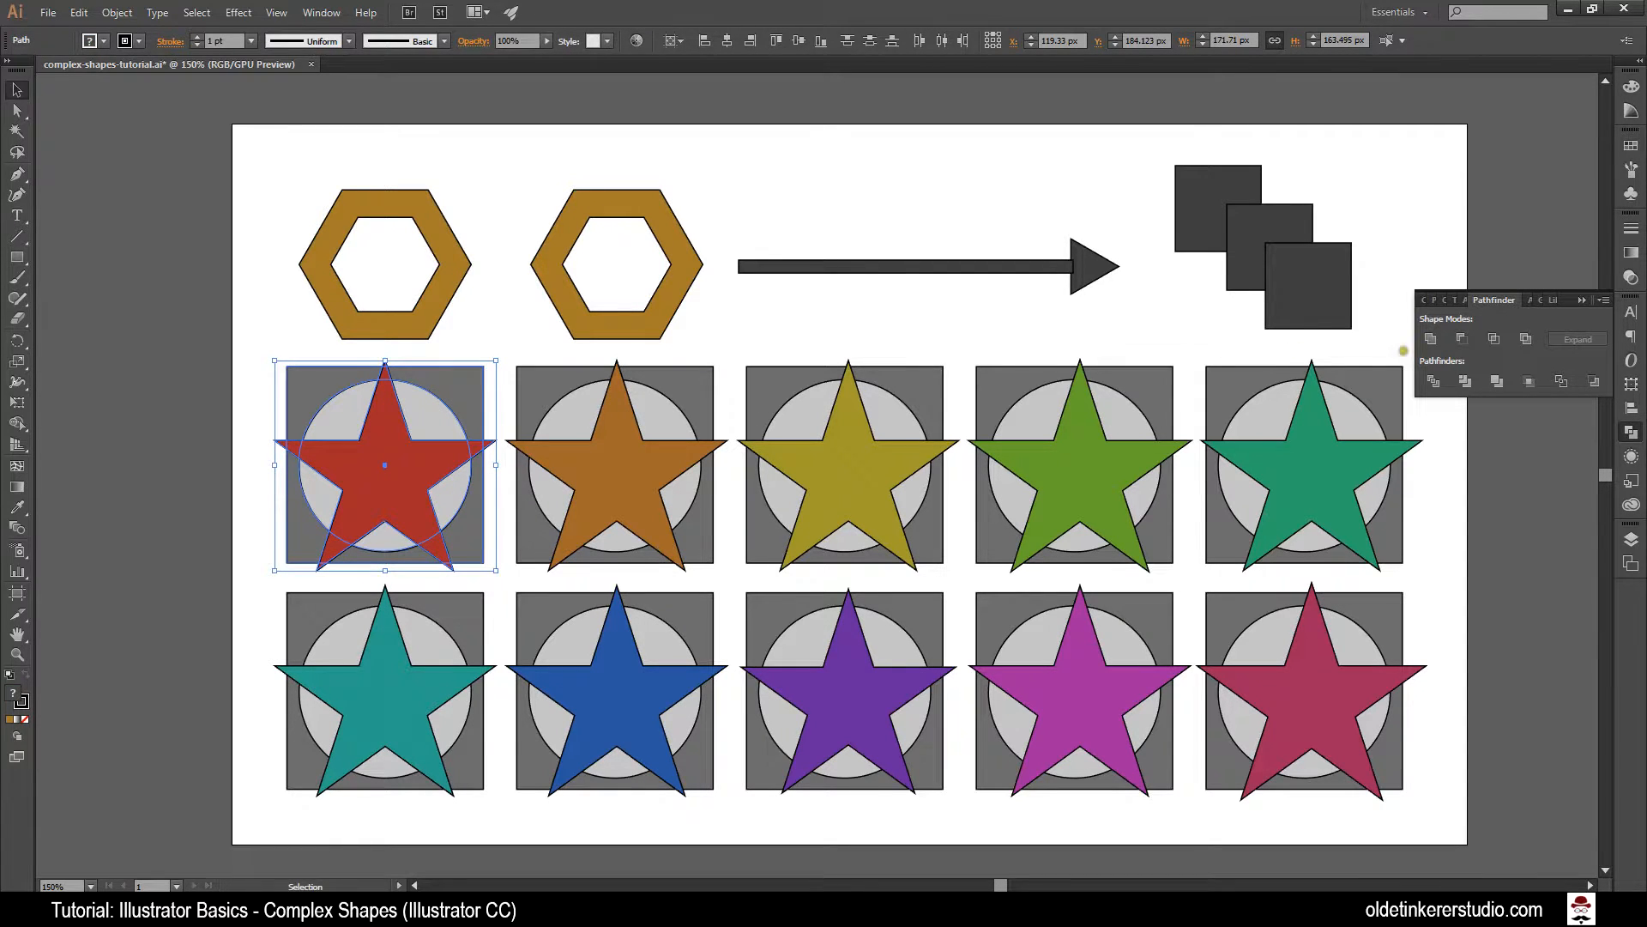
left_click(1432, 342)
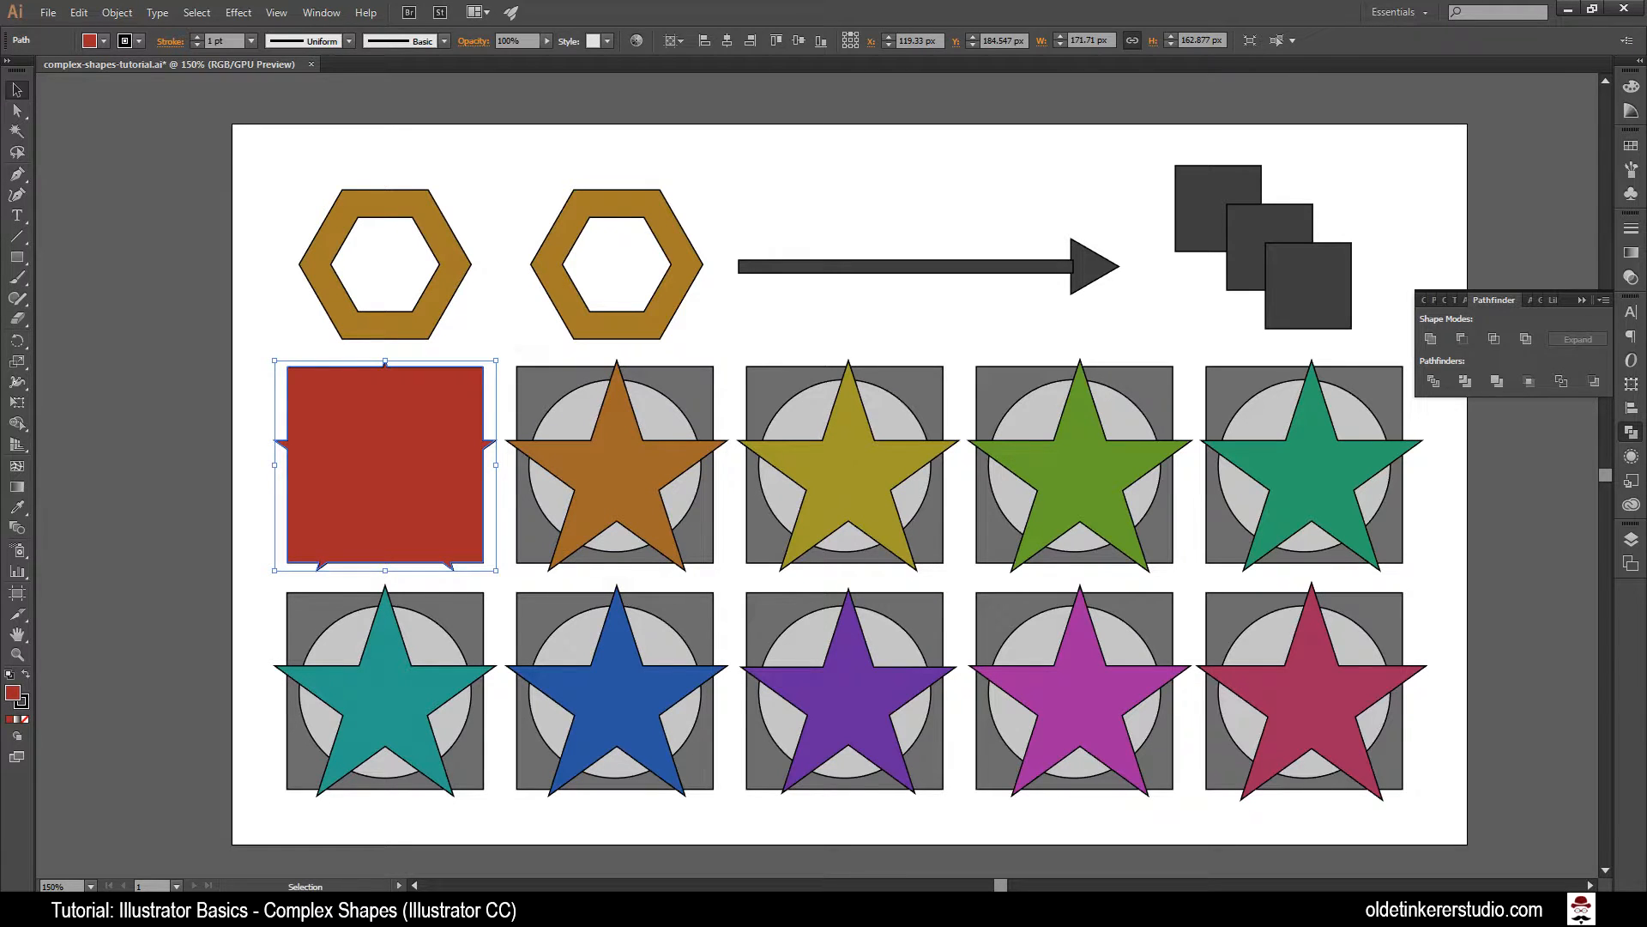
Apply Minus Front to the orange star, circle and square, and Intersect to the yellow star, circle and square
left_click(602, 487)
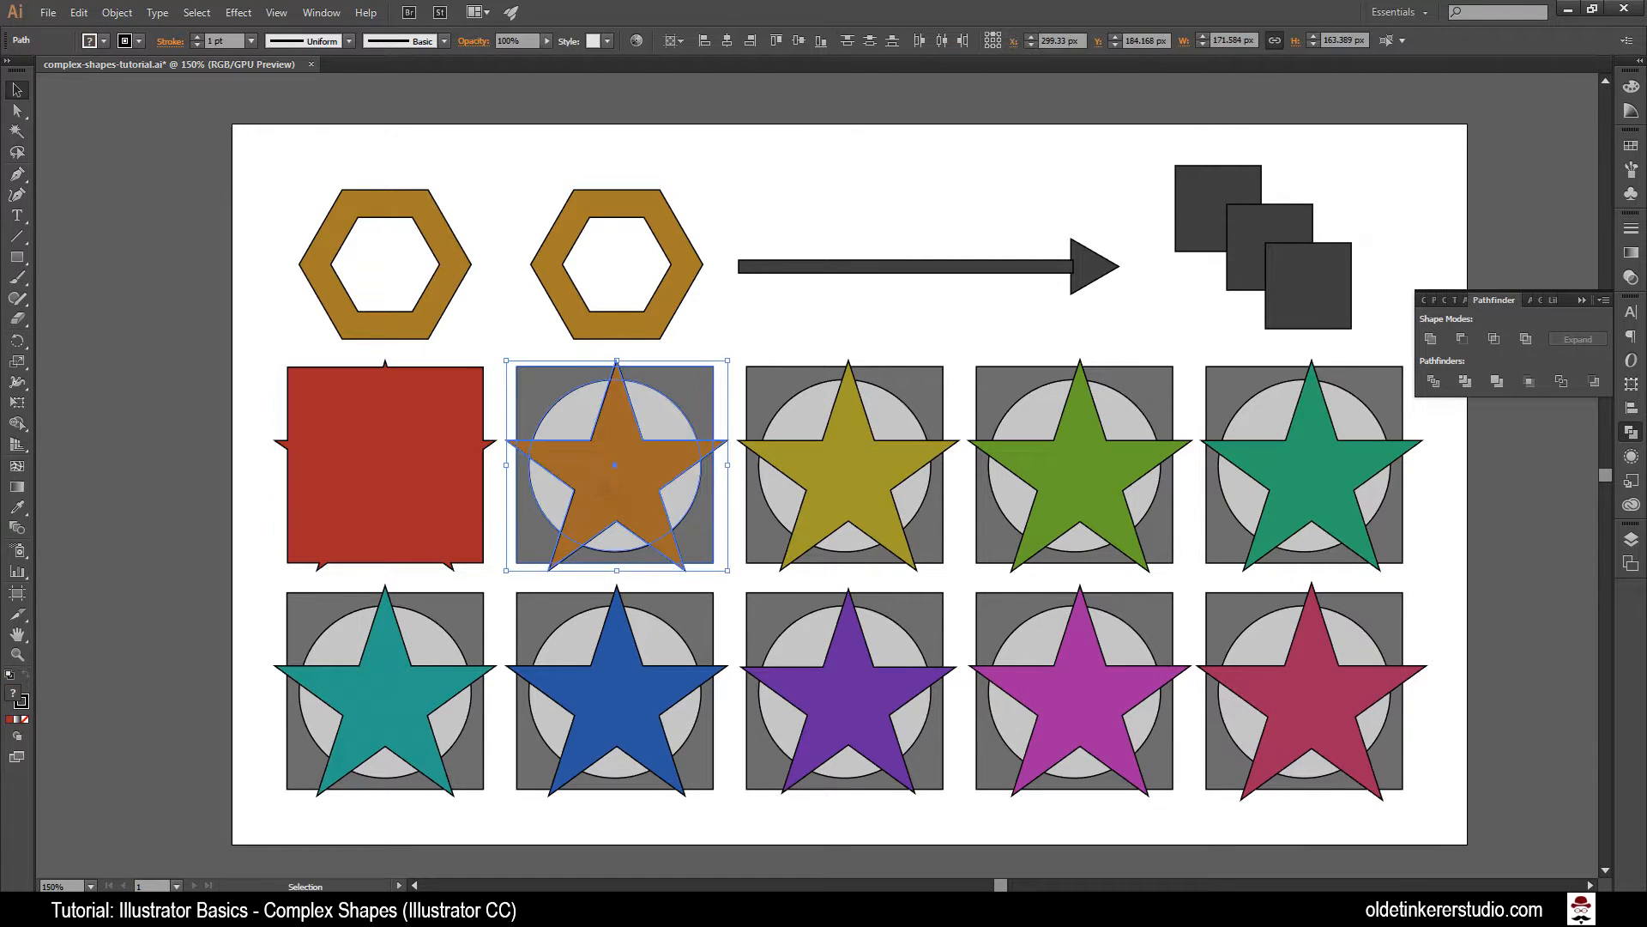
left_click(1462, 341)
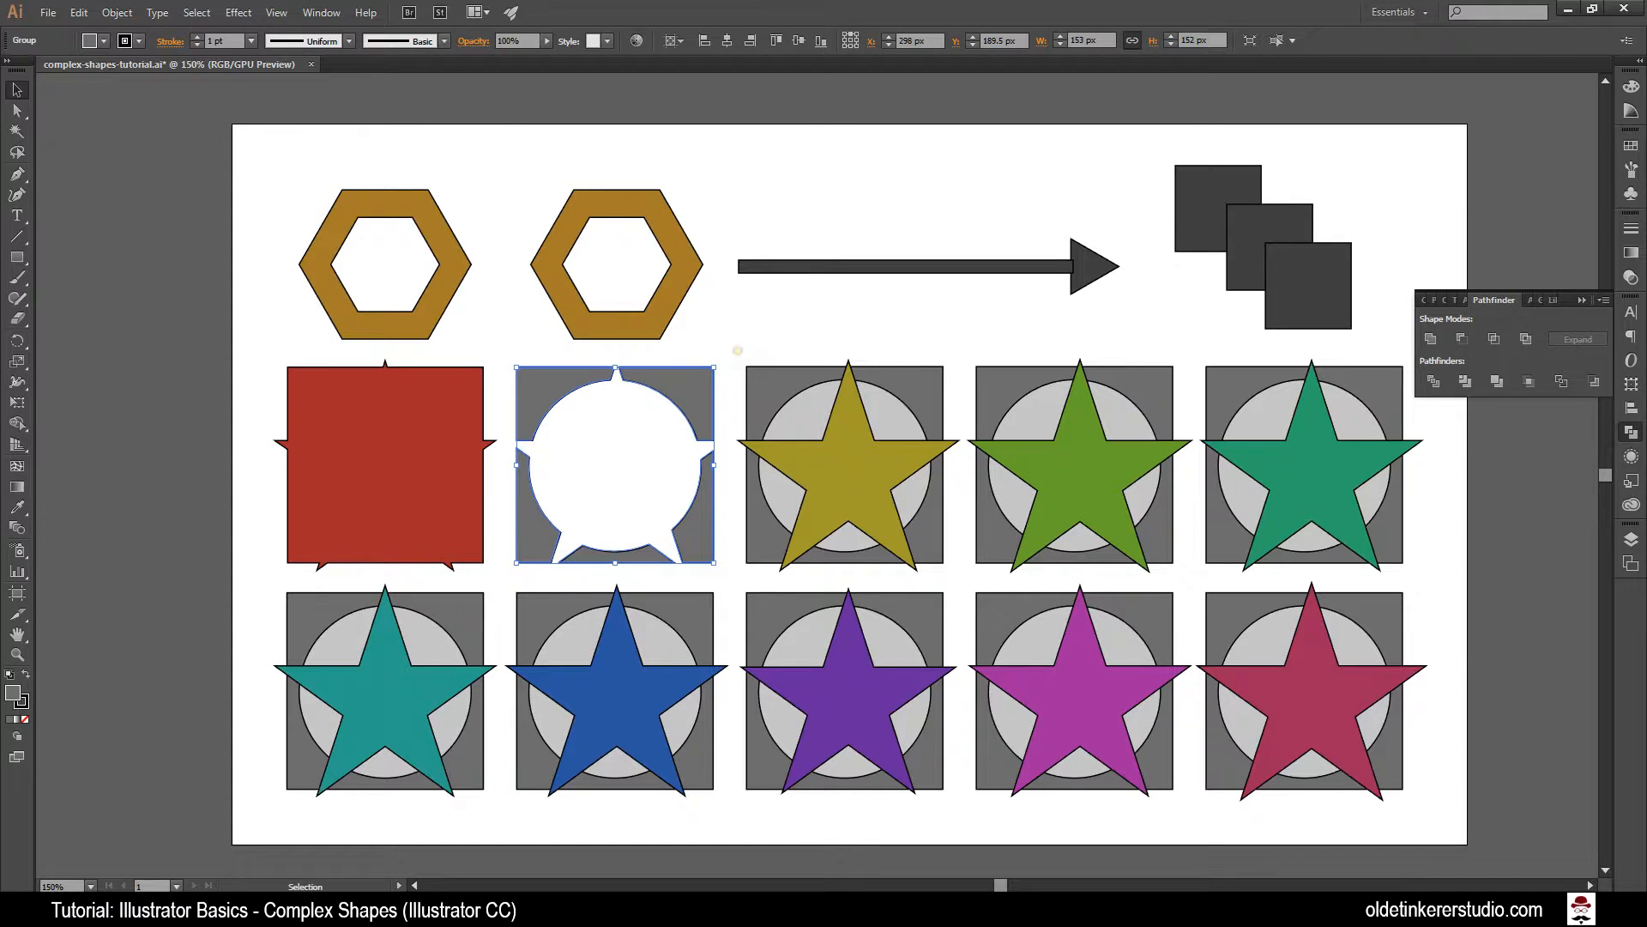
left_click_drag(736, 351, 846, 489)
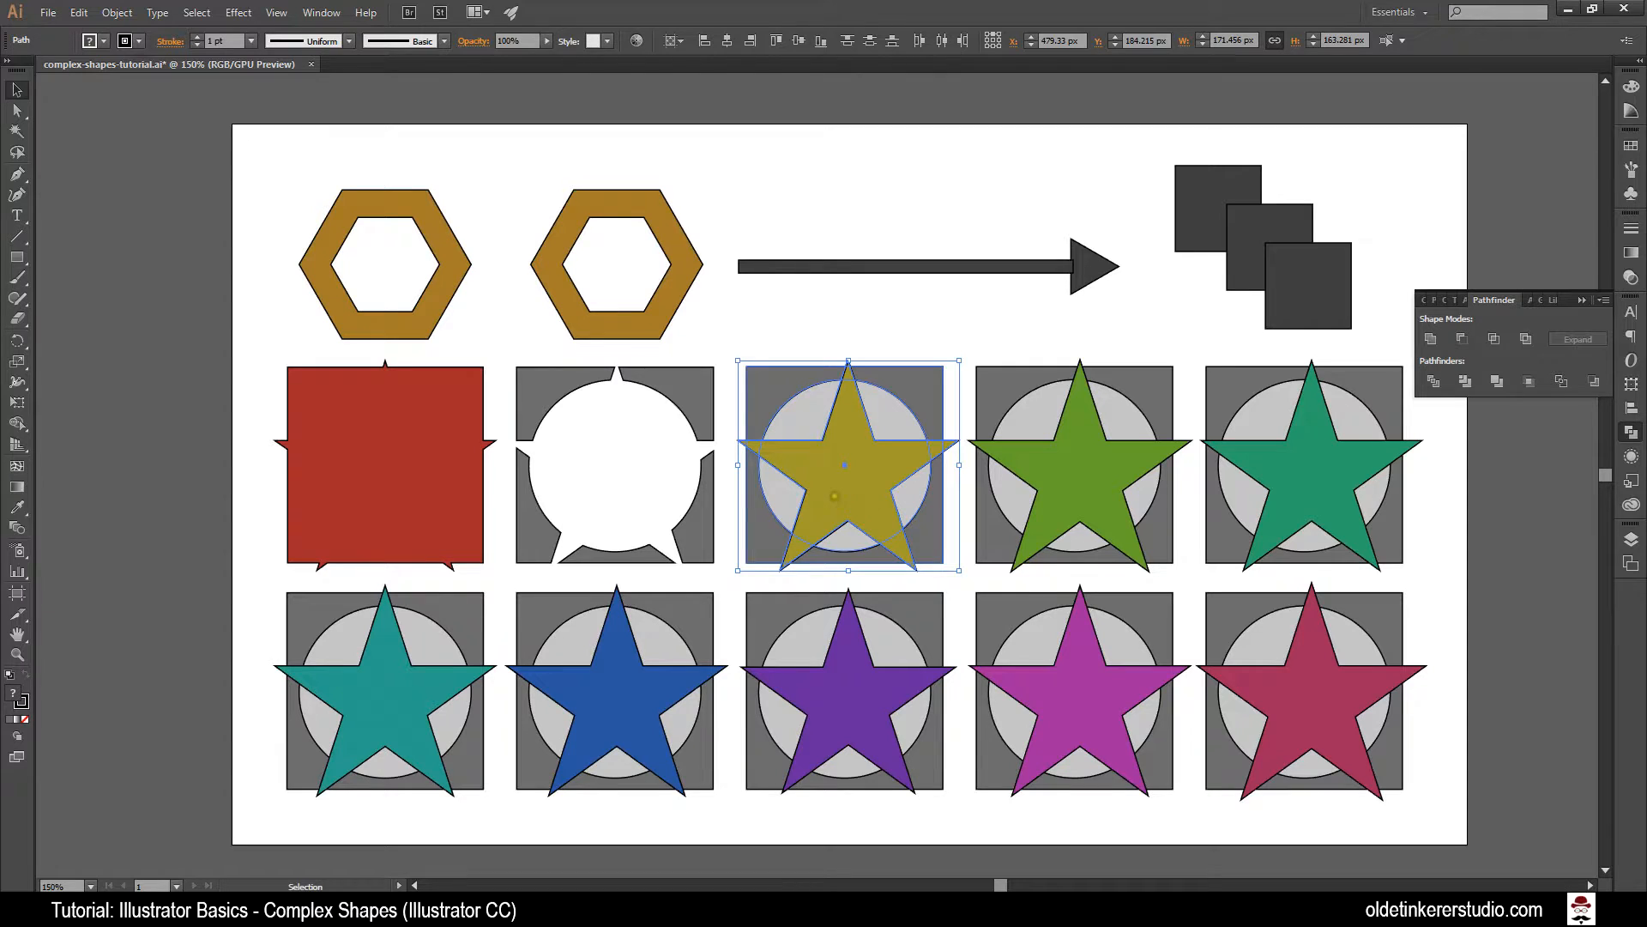
left_click(1493, 339)
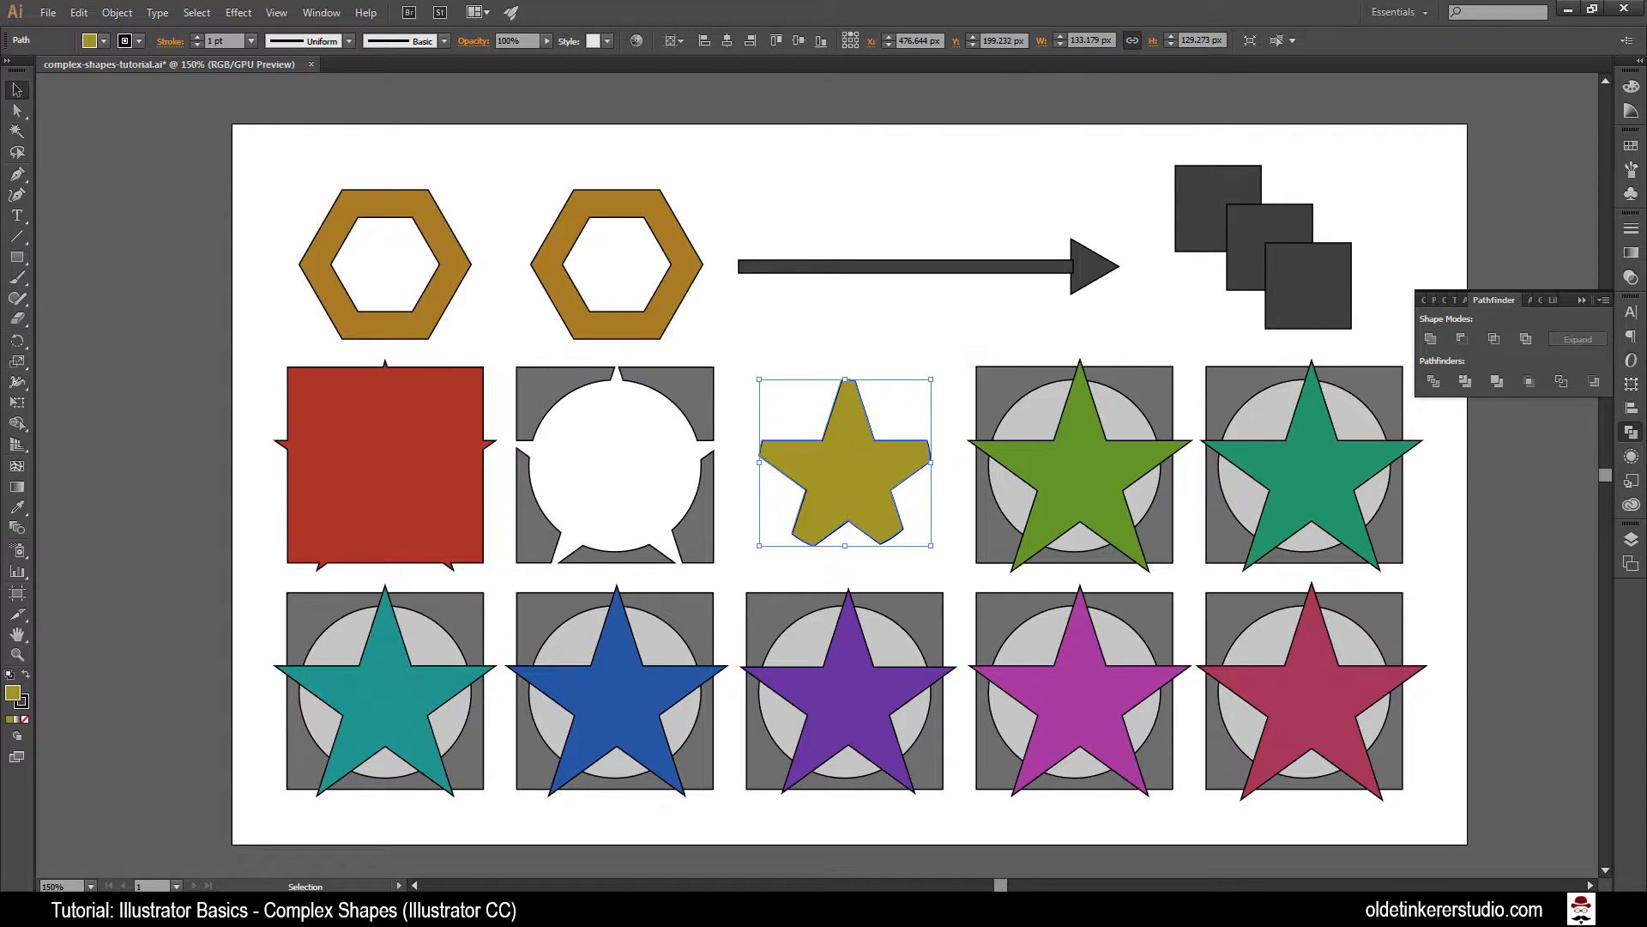
Apply Exclude to the light green star, circle and square, and Divide to the sea-green set beside it
left_click(1069, 498)
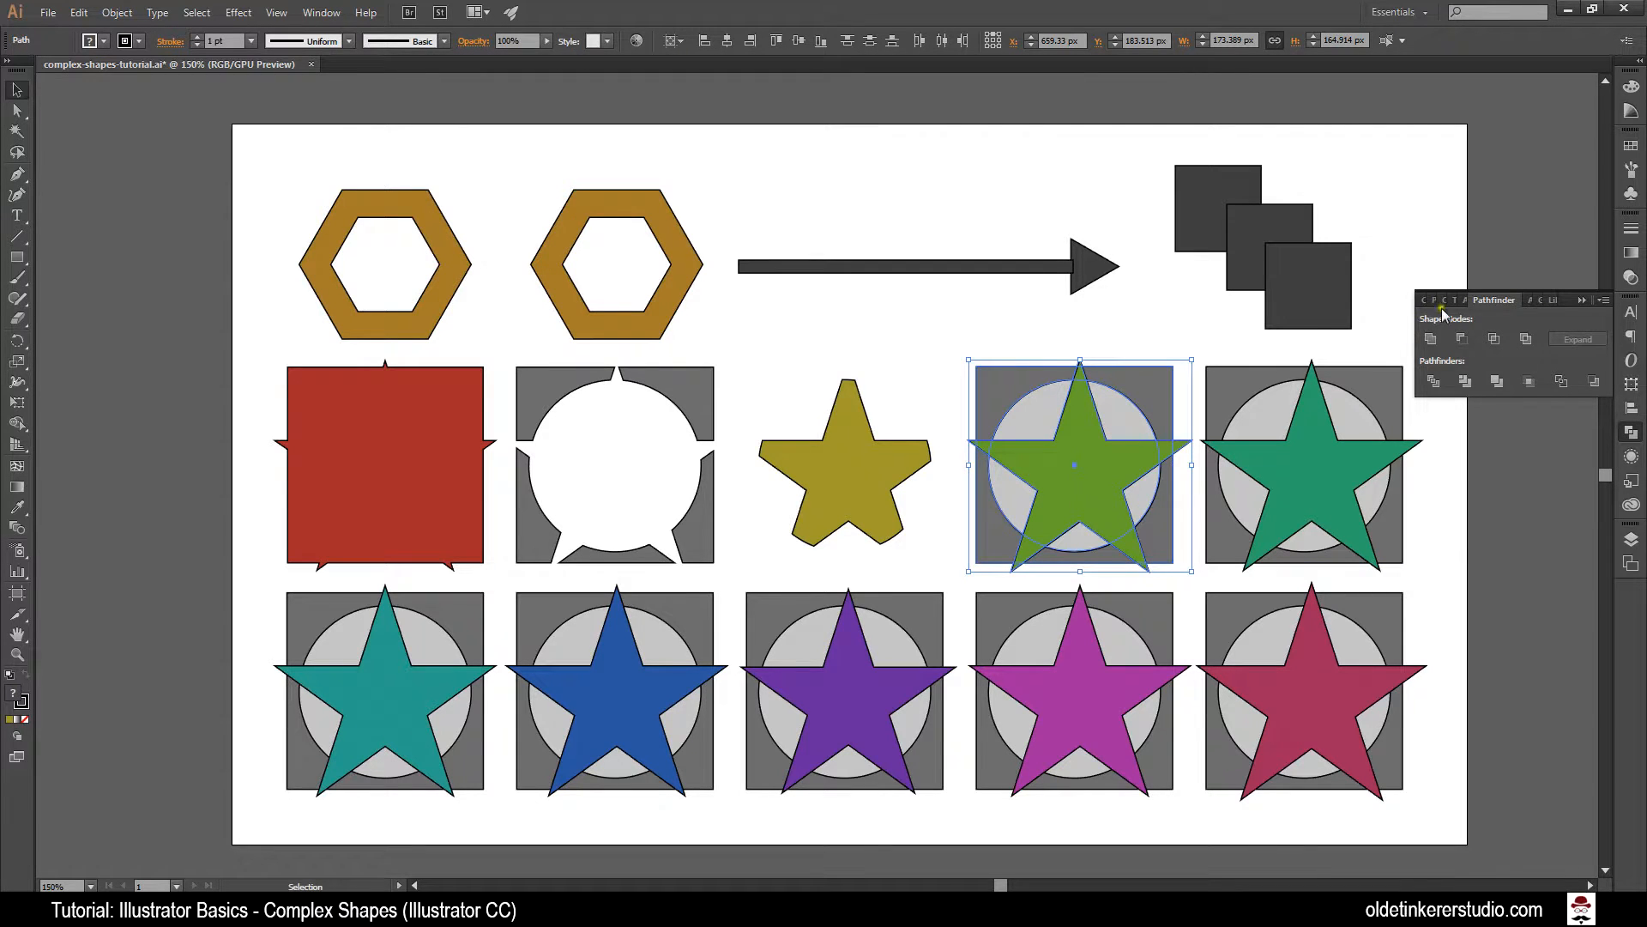
left_click(1526, 340)
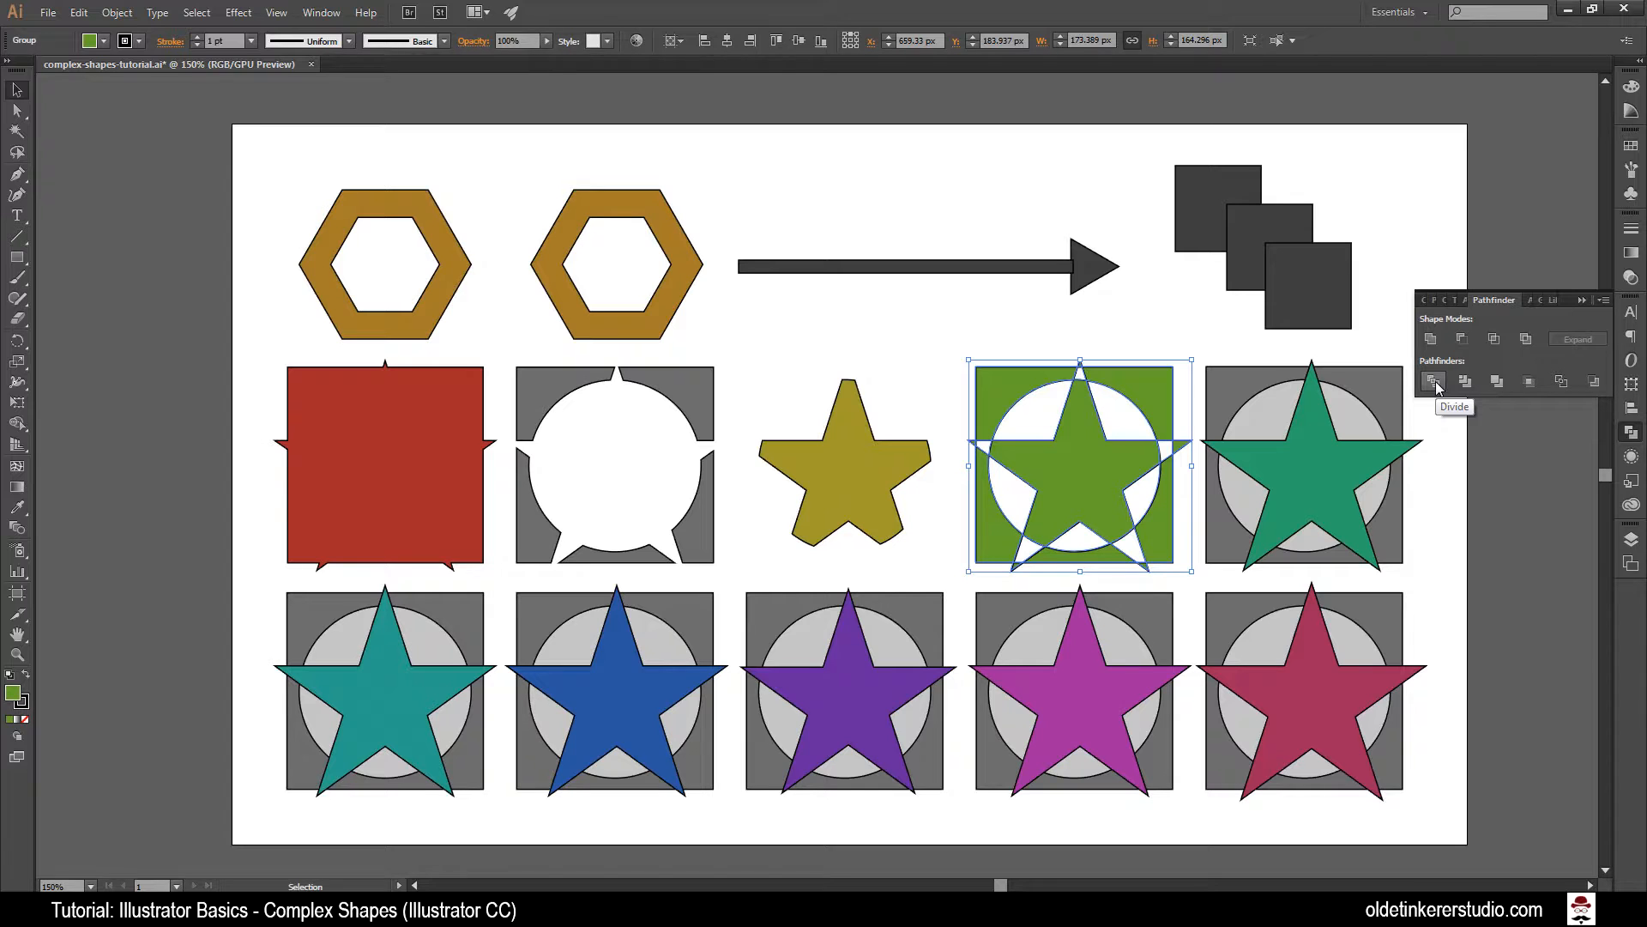
key("ctrl+shift+a")
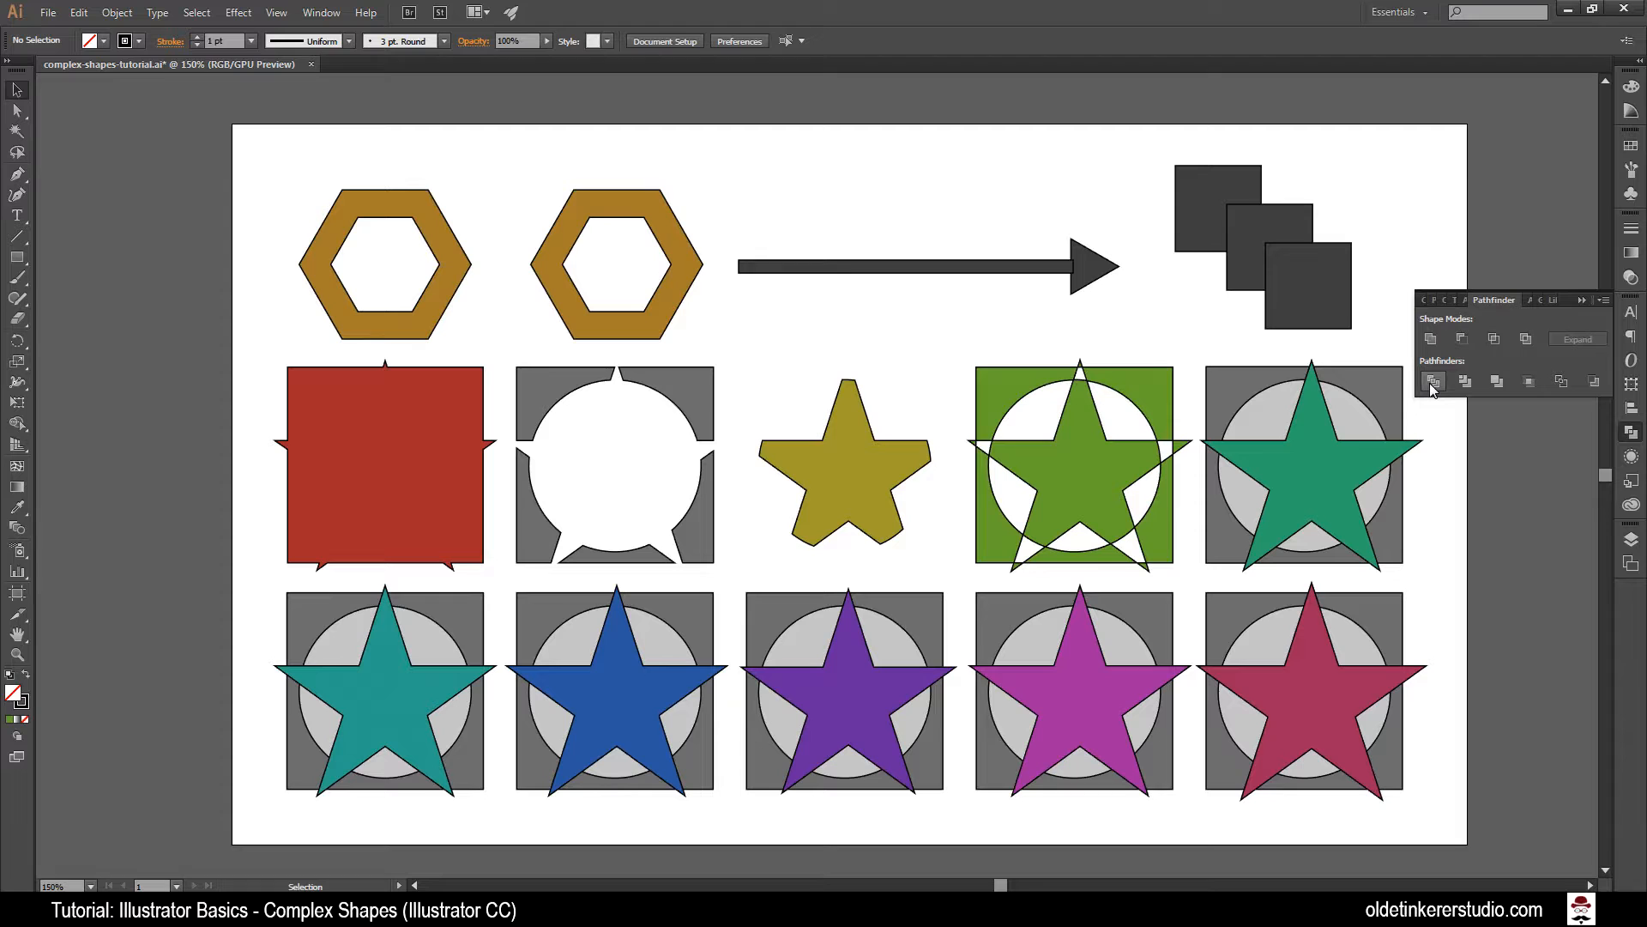
left_click_drag(1206, 347, 1282, 490)
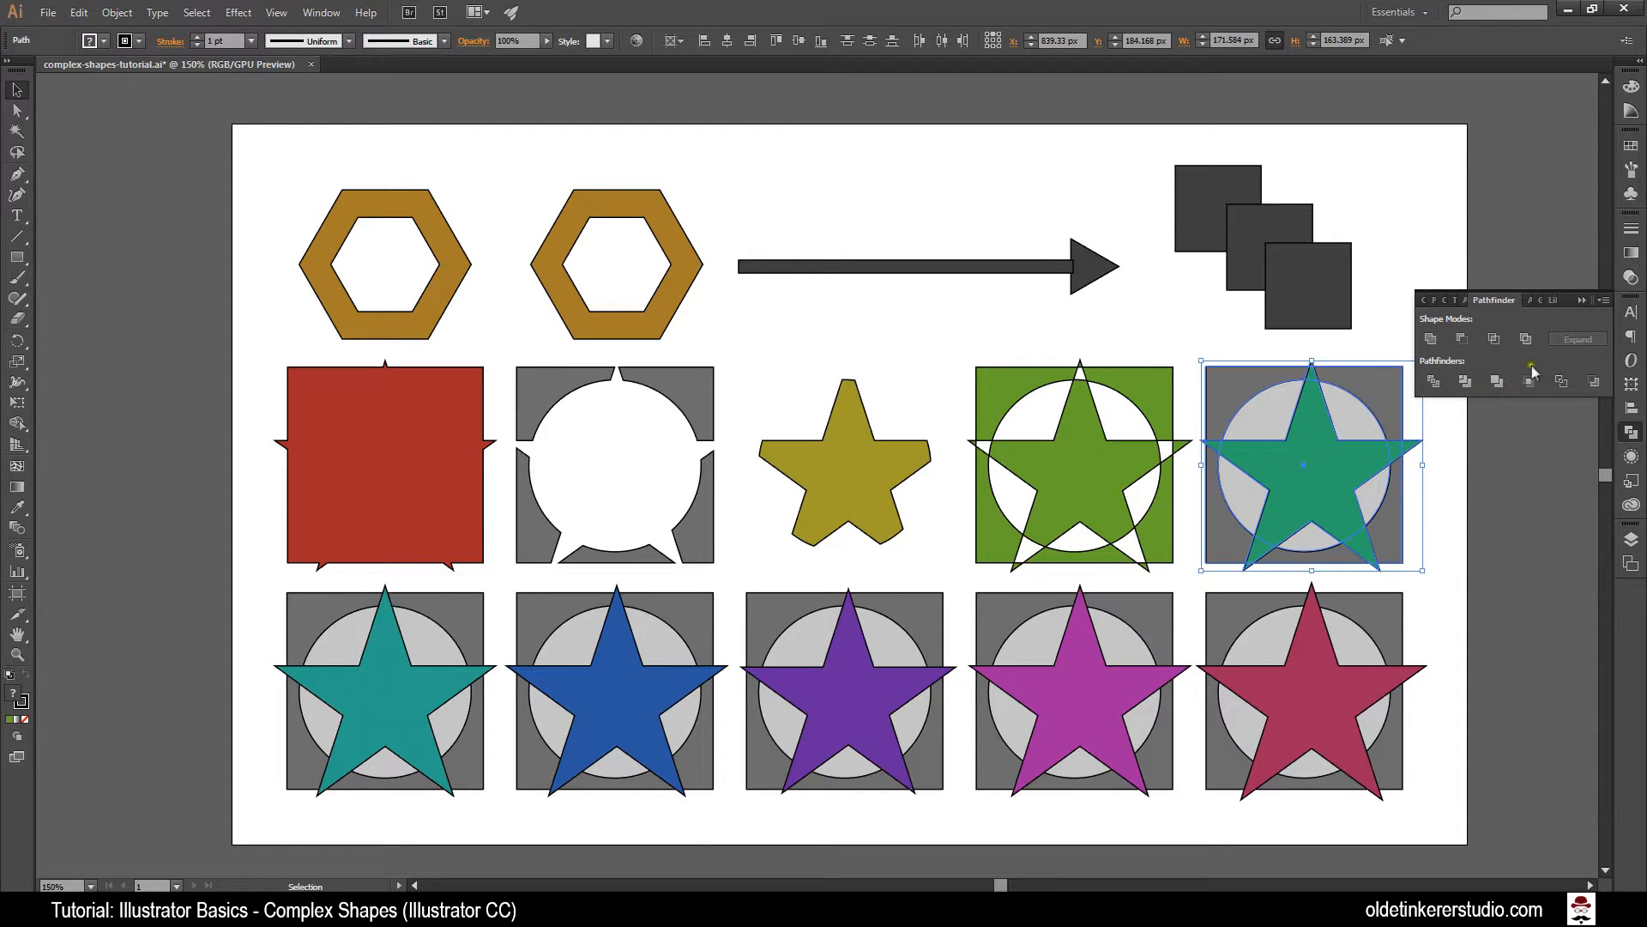
left_click(1433, 383)
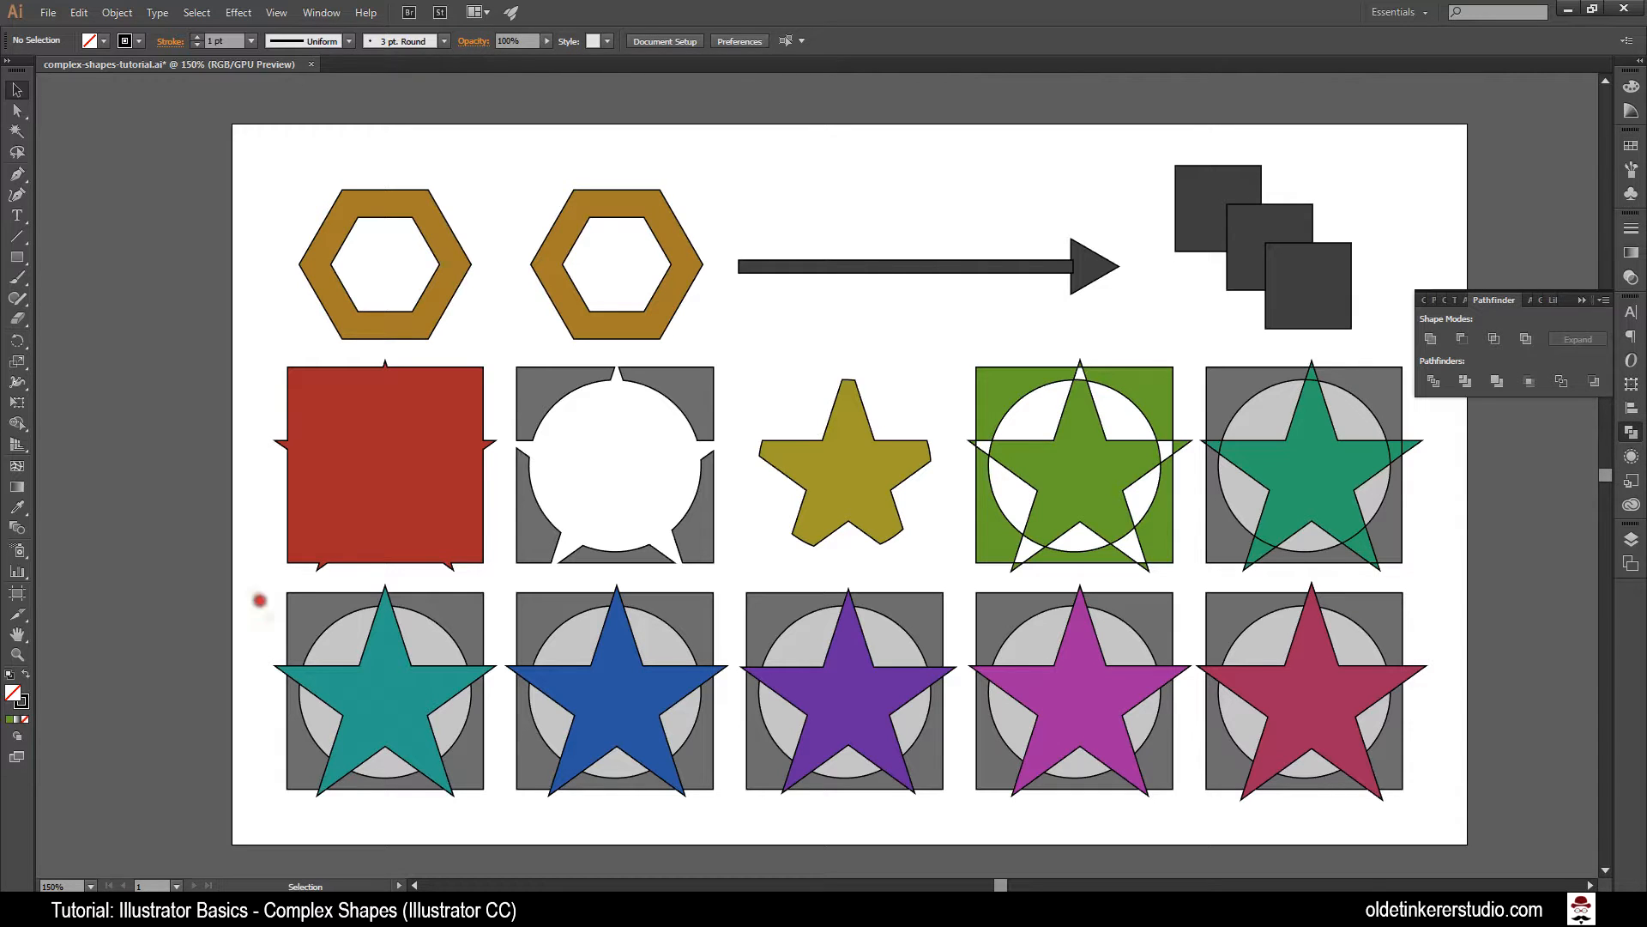
Trim the teal star, circle and square with Pathfinder and check the anchor points of the trimmed pieces
left_click(296, 678)
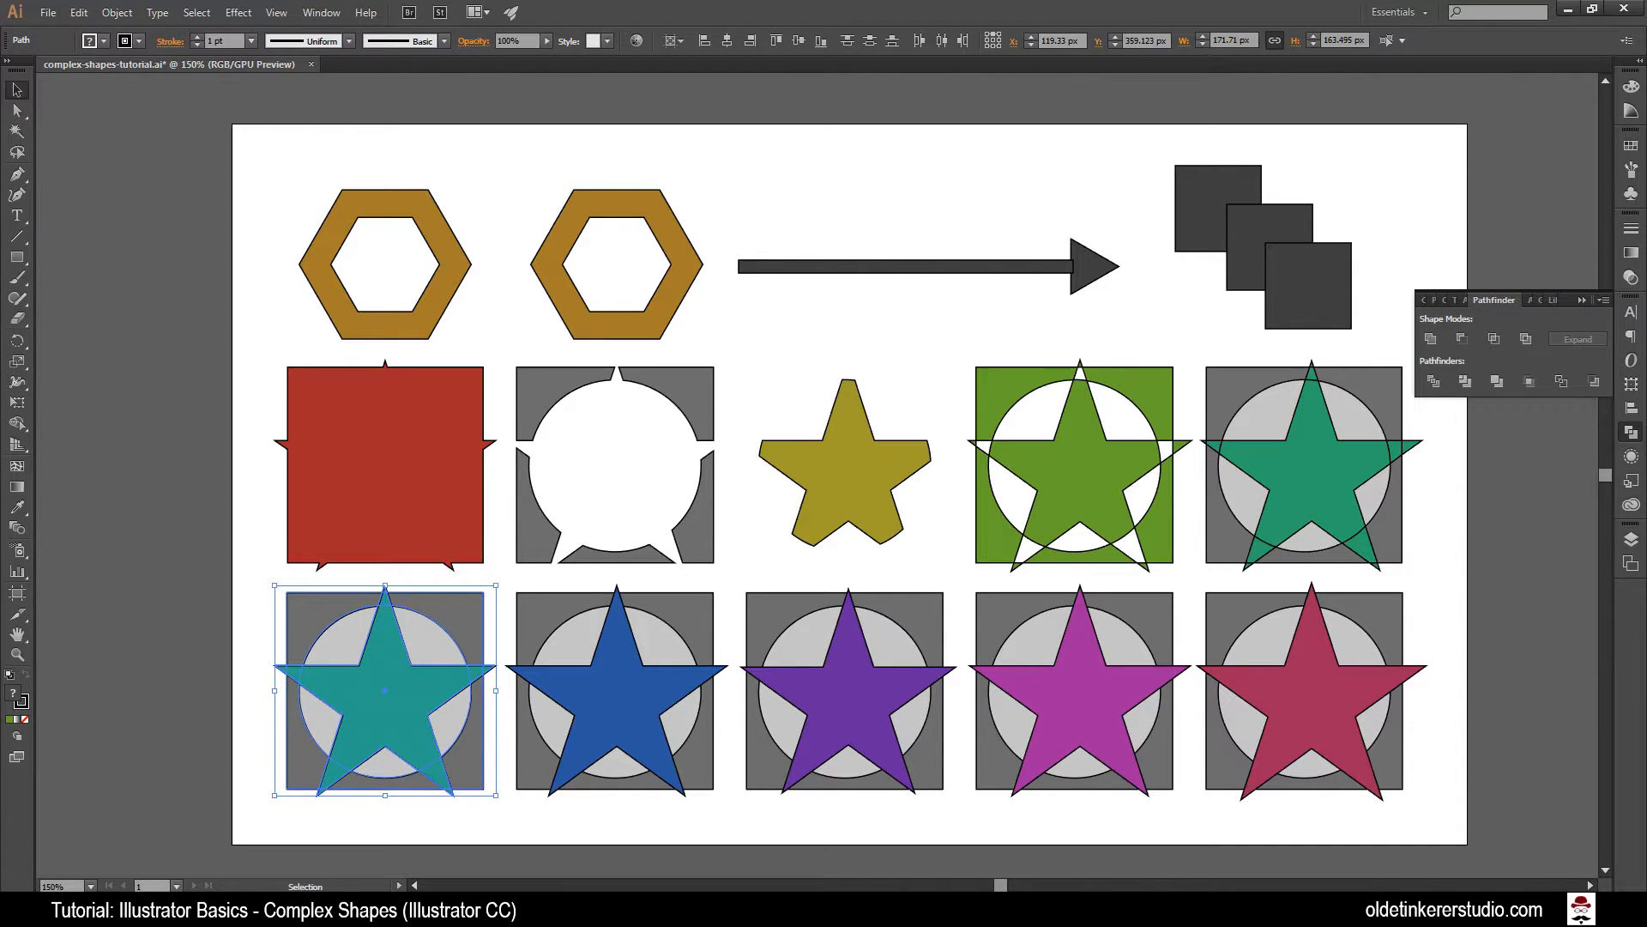
left_click(1466, 382)
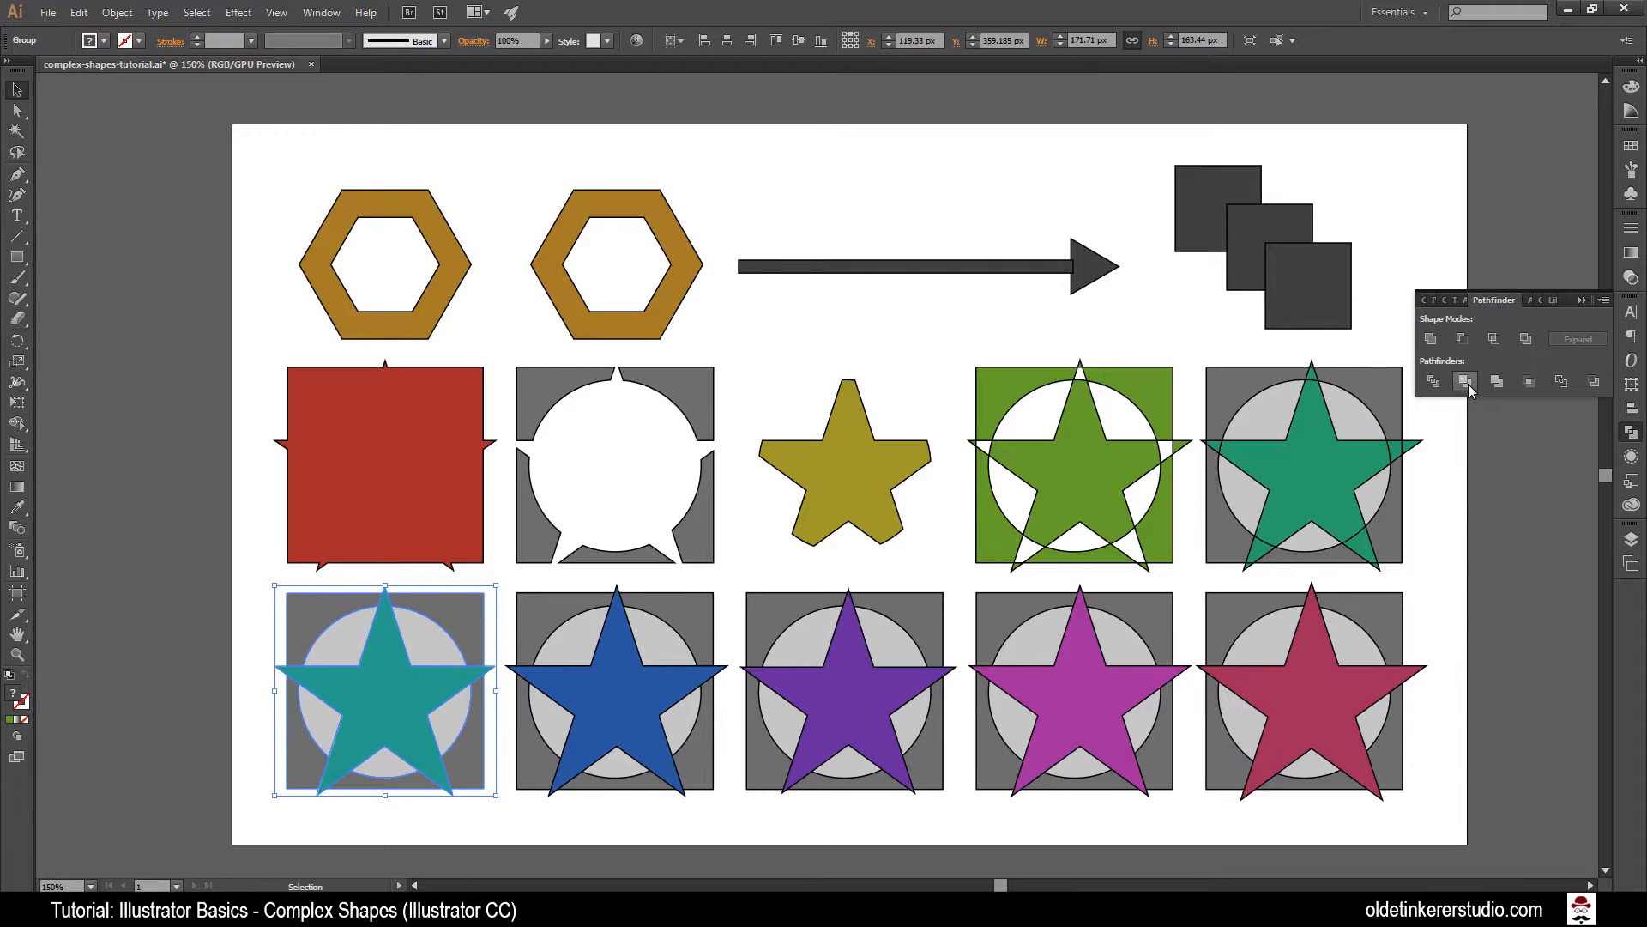
left_click(17, 112)
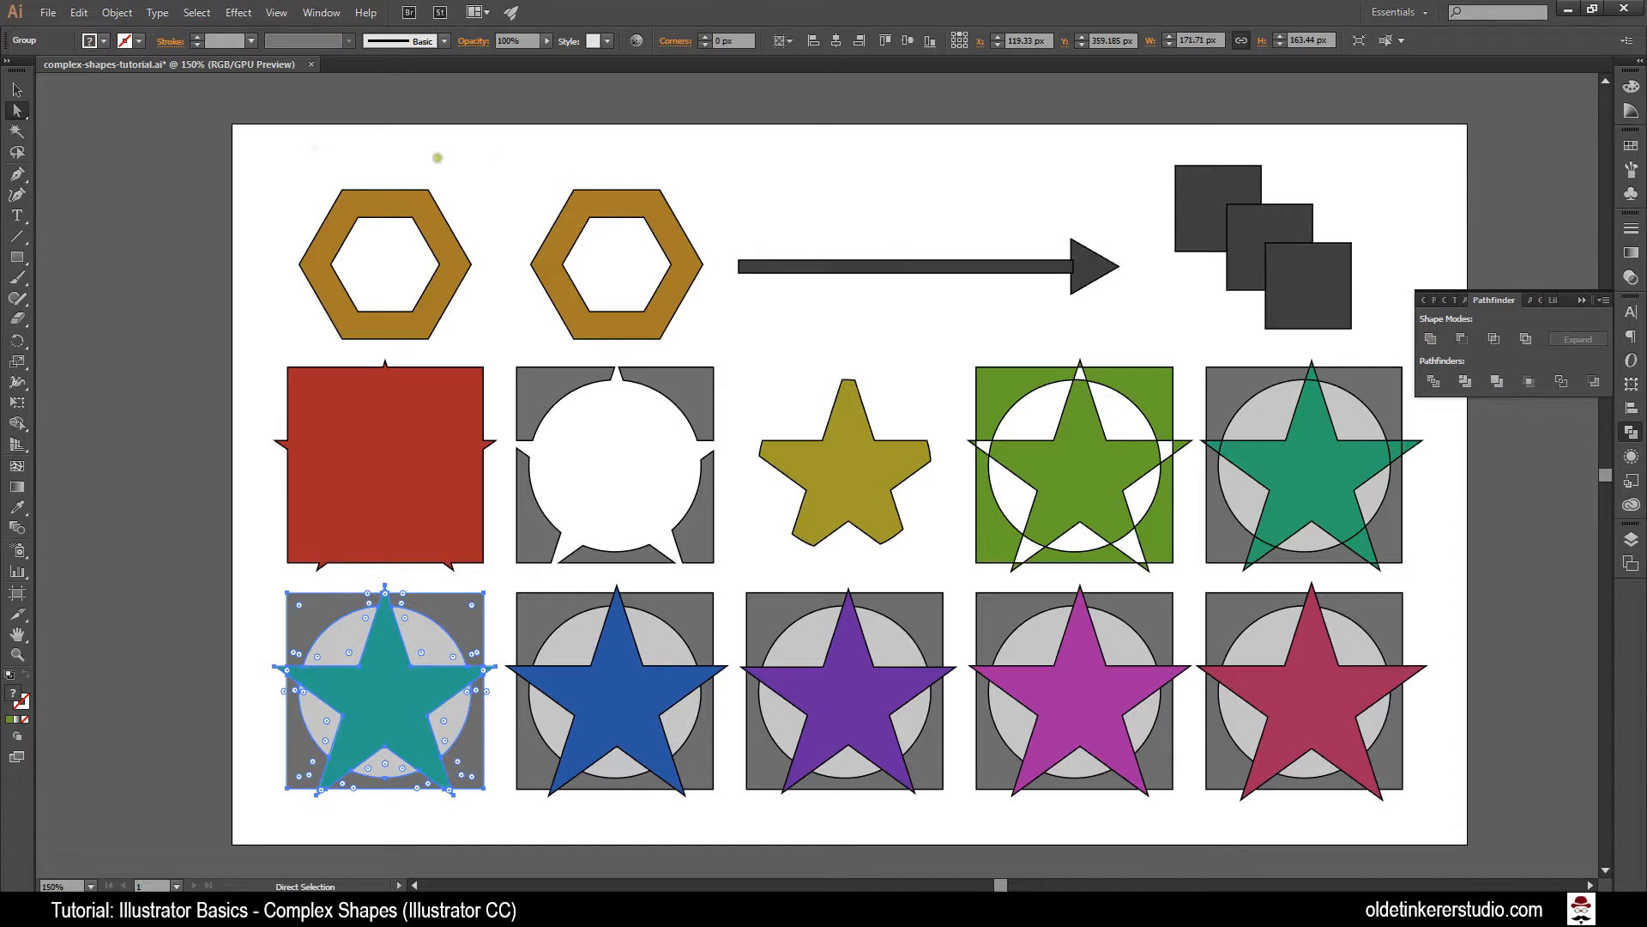
left_click(17, 88)
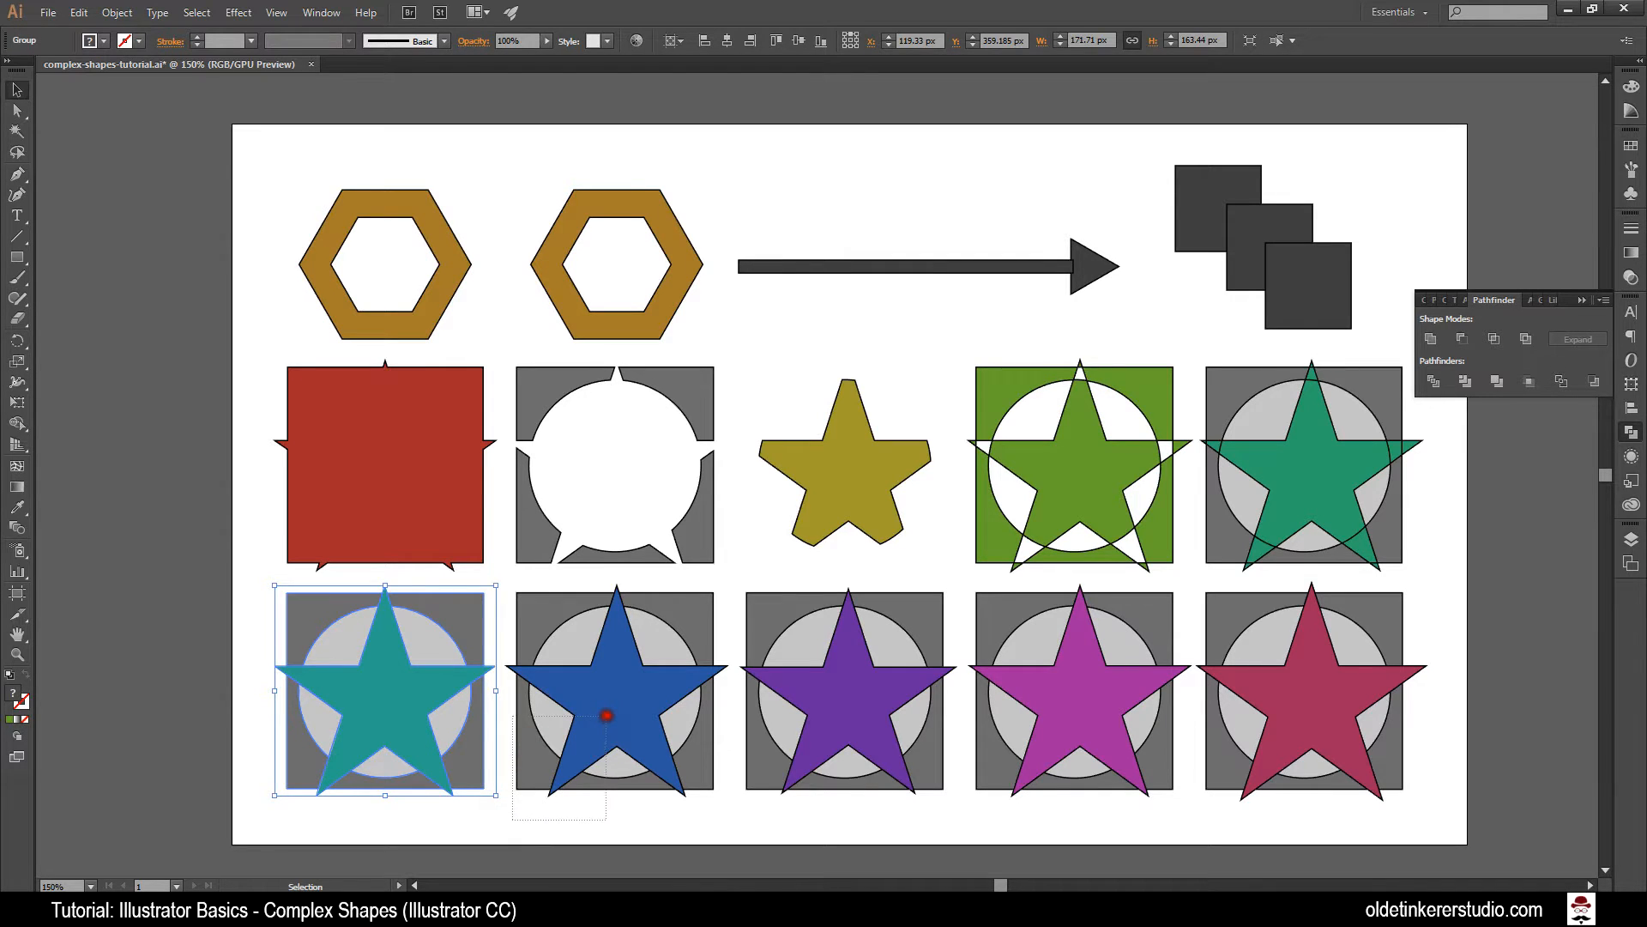
Merge the blue star, circle and square with Pathfinder and check the anchor points of the merged pieces
left_click(607, 716)
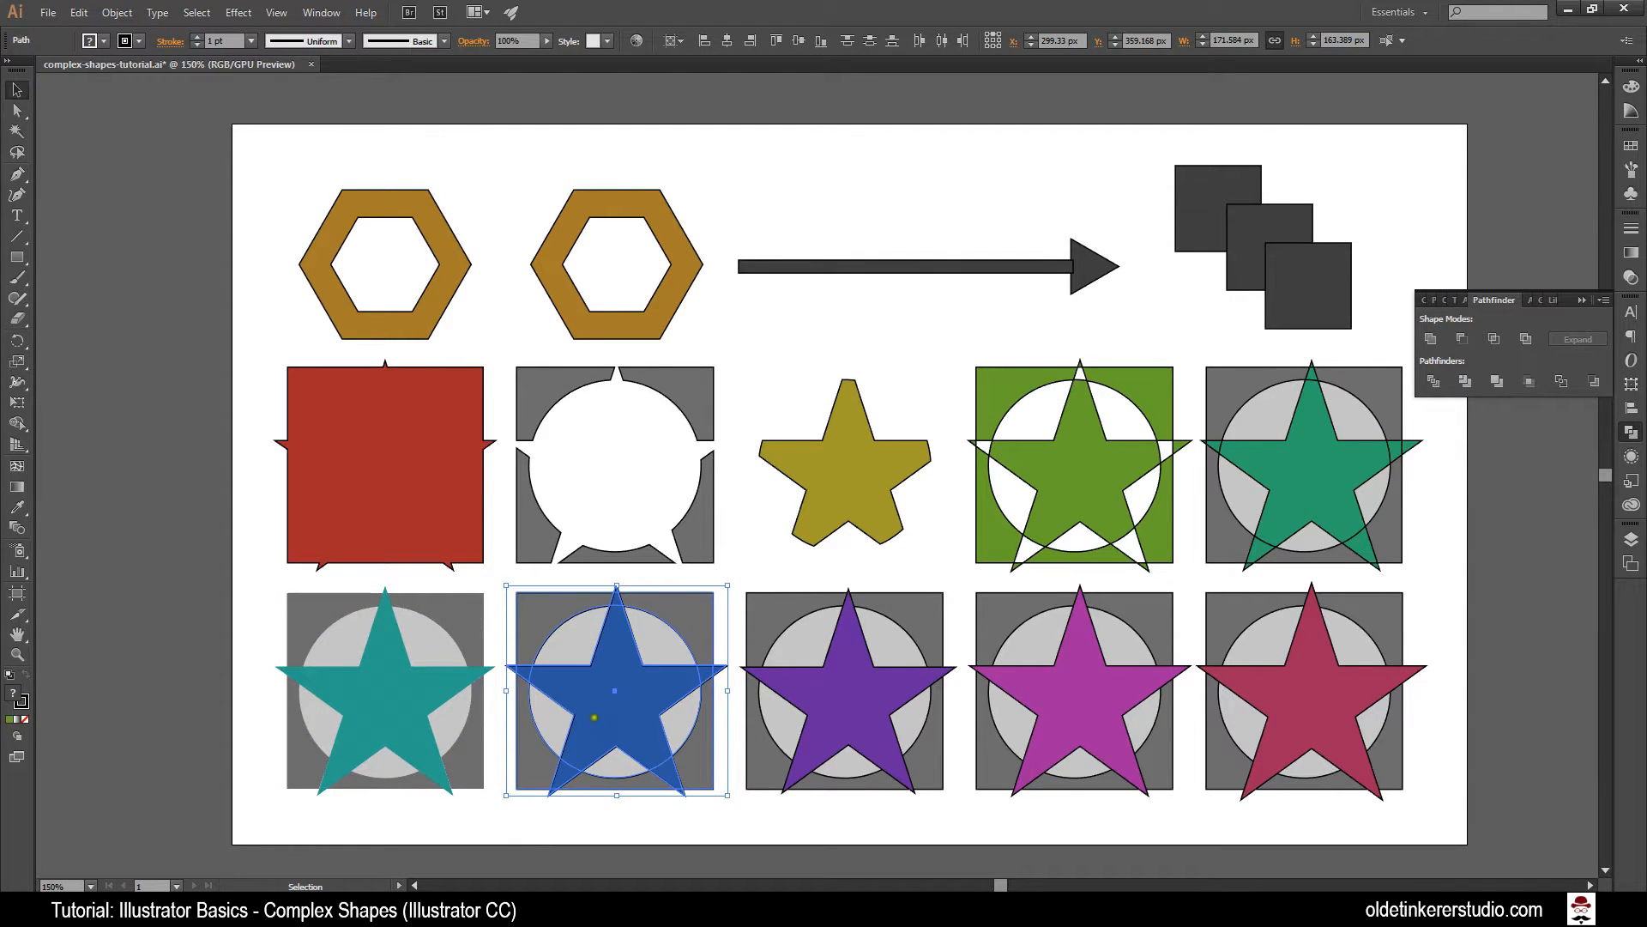
left_click(1497, 383)
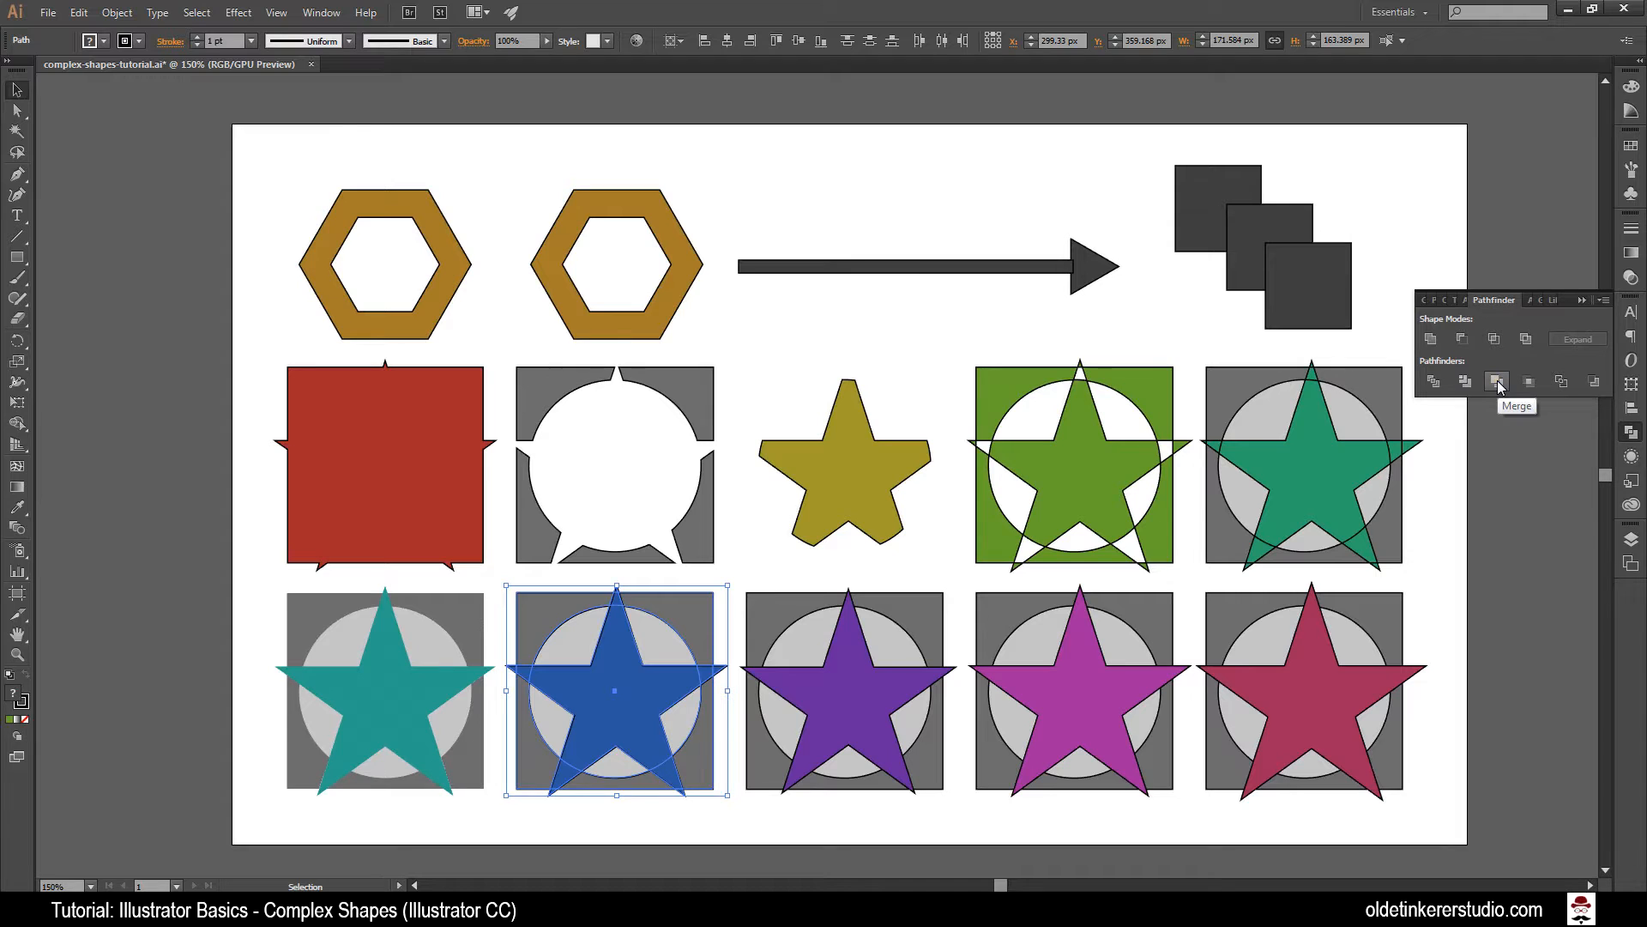
left_click(1497, 382)
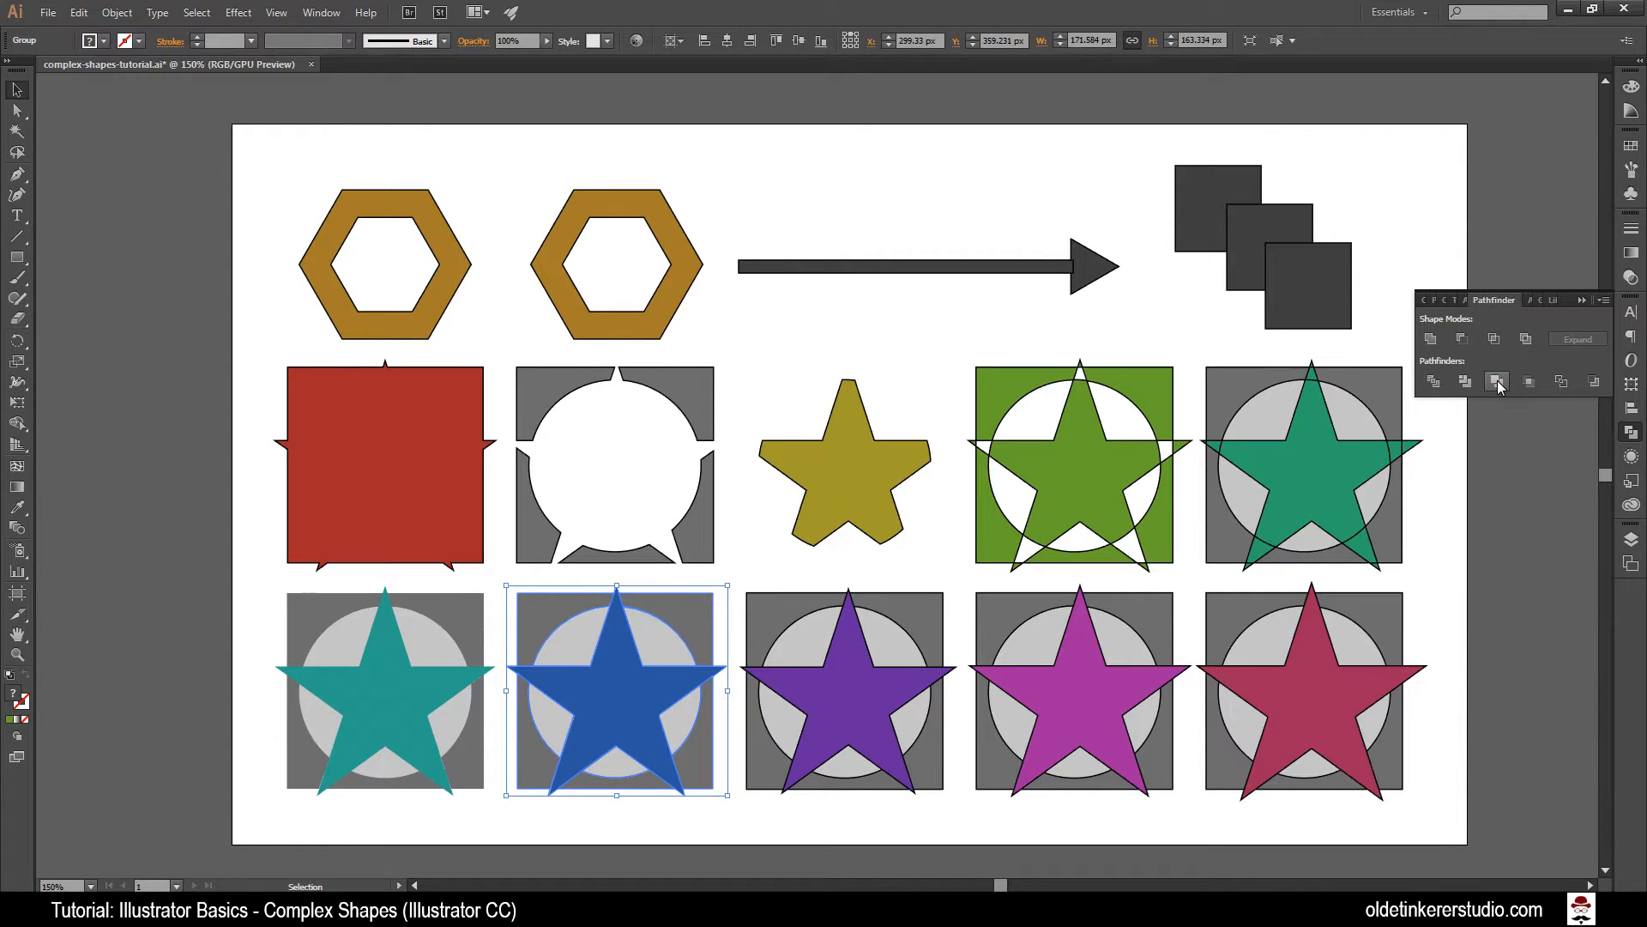
left_click(16, 112)
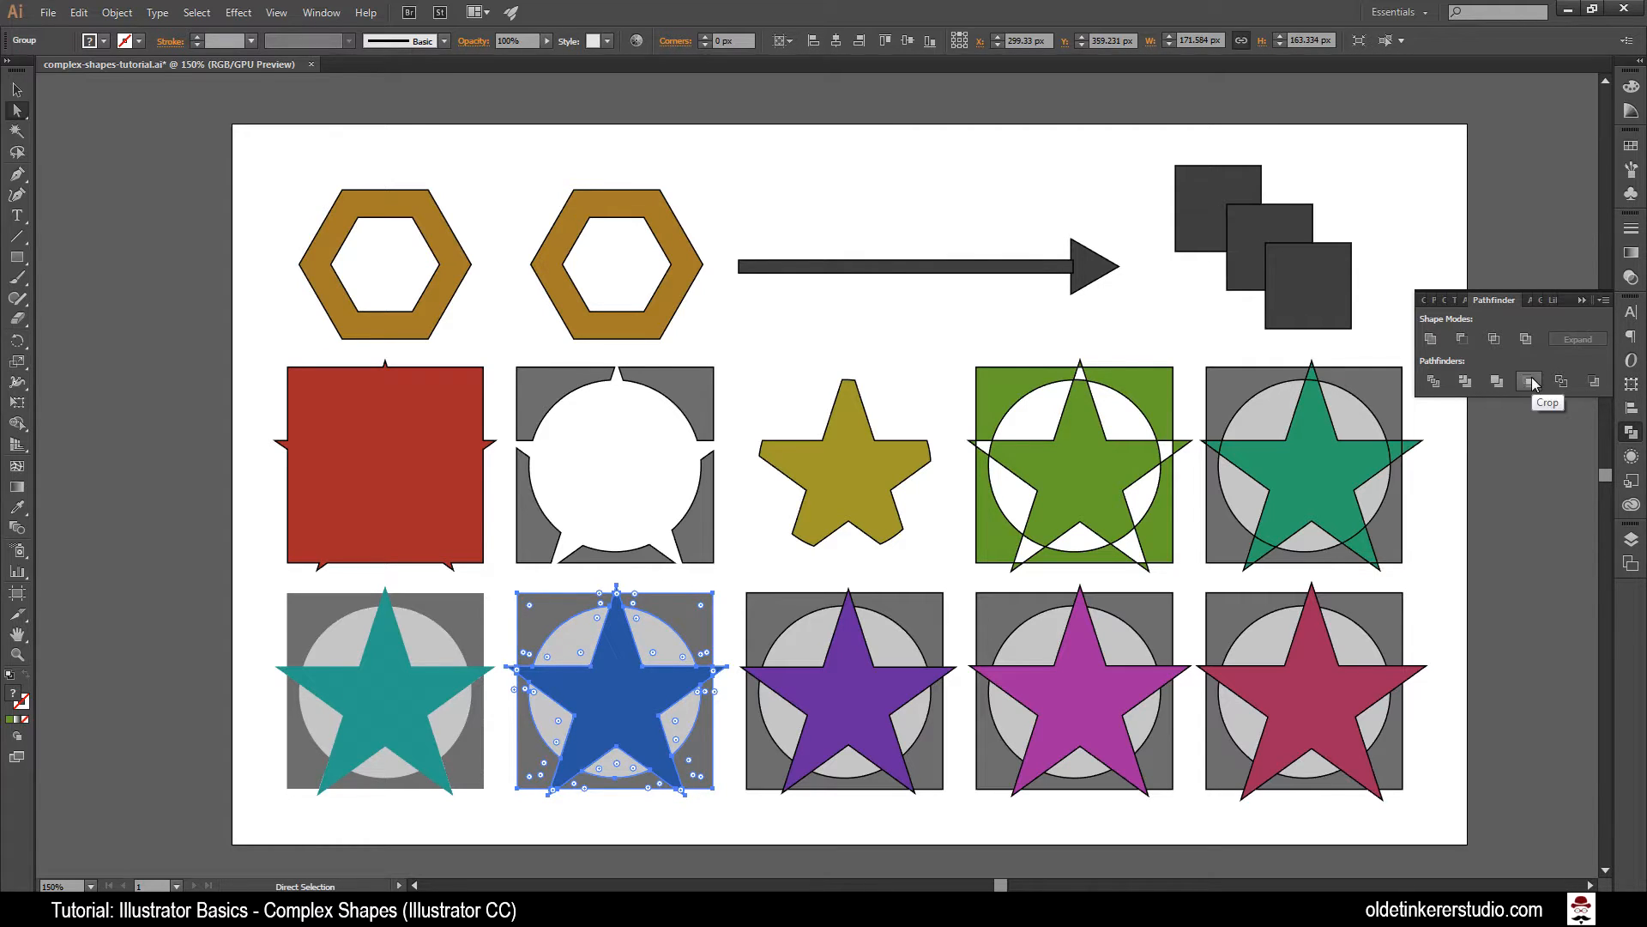
left_click(18, 91)
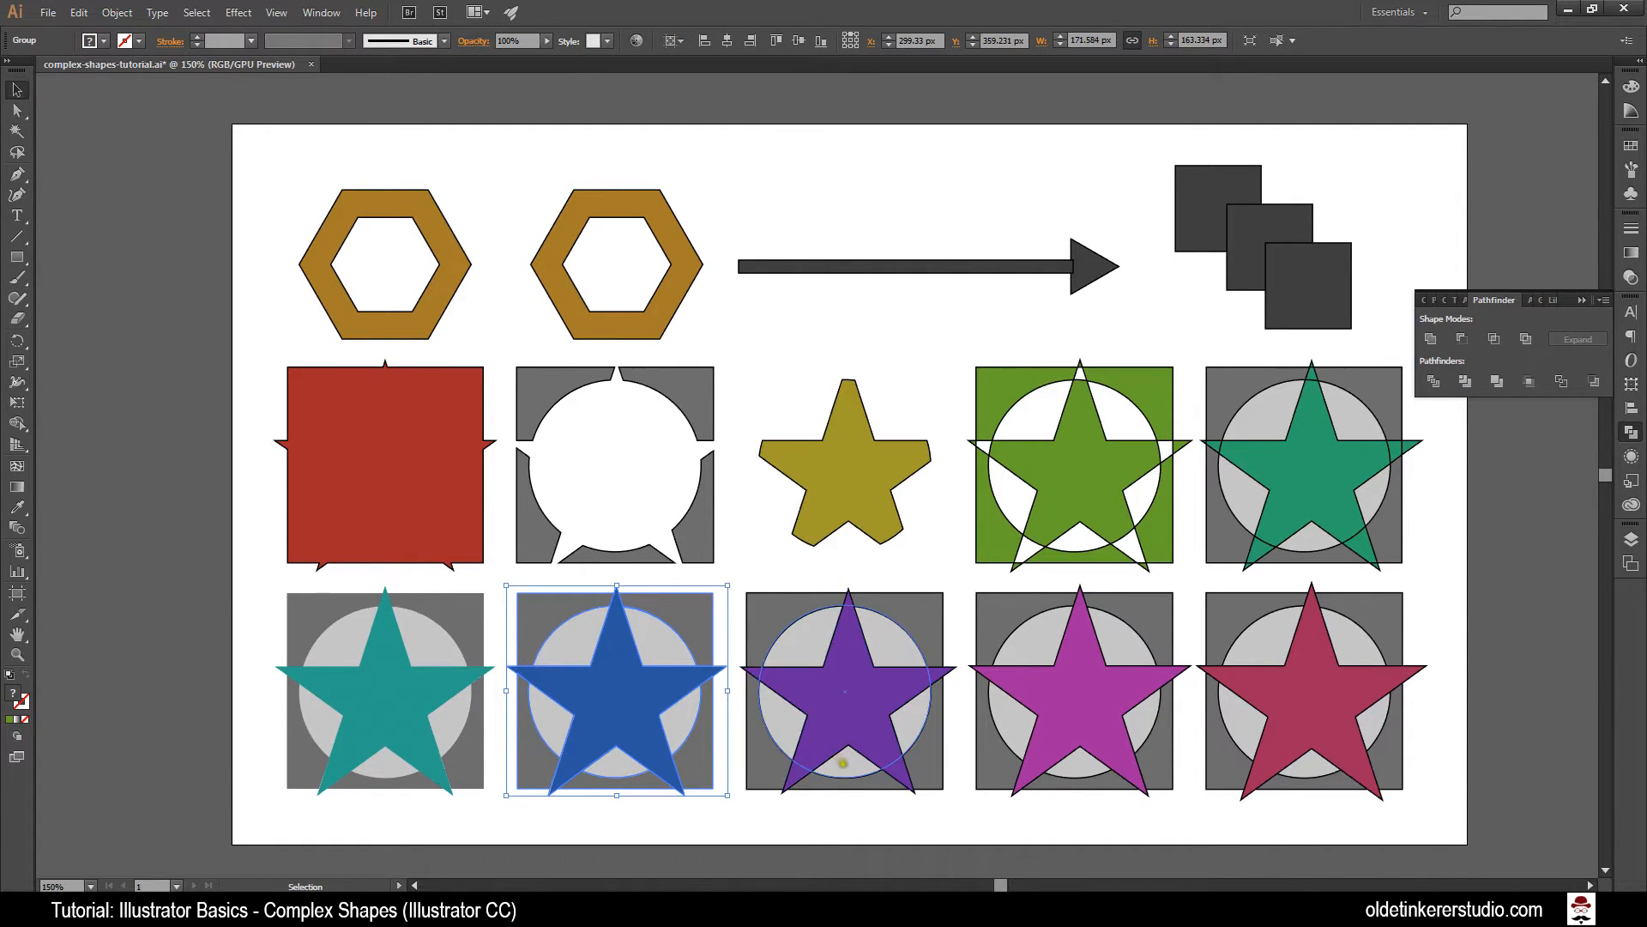
Crop the purple star set with Pathfinder, and apply Outline to the magenta star set and display its anchor points
left_click(851, 714)
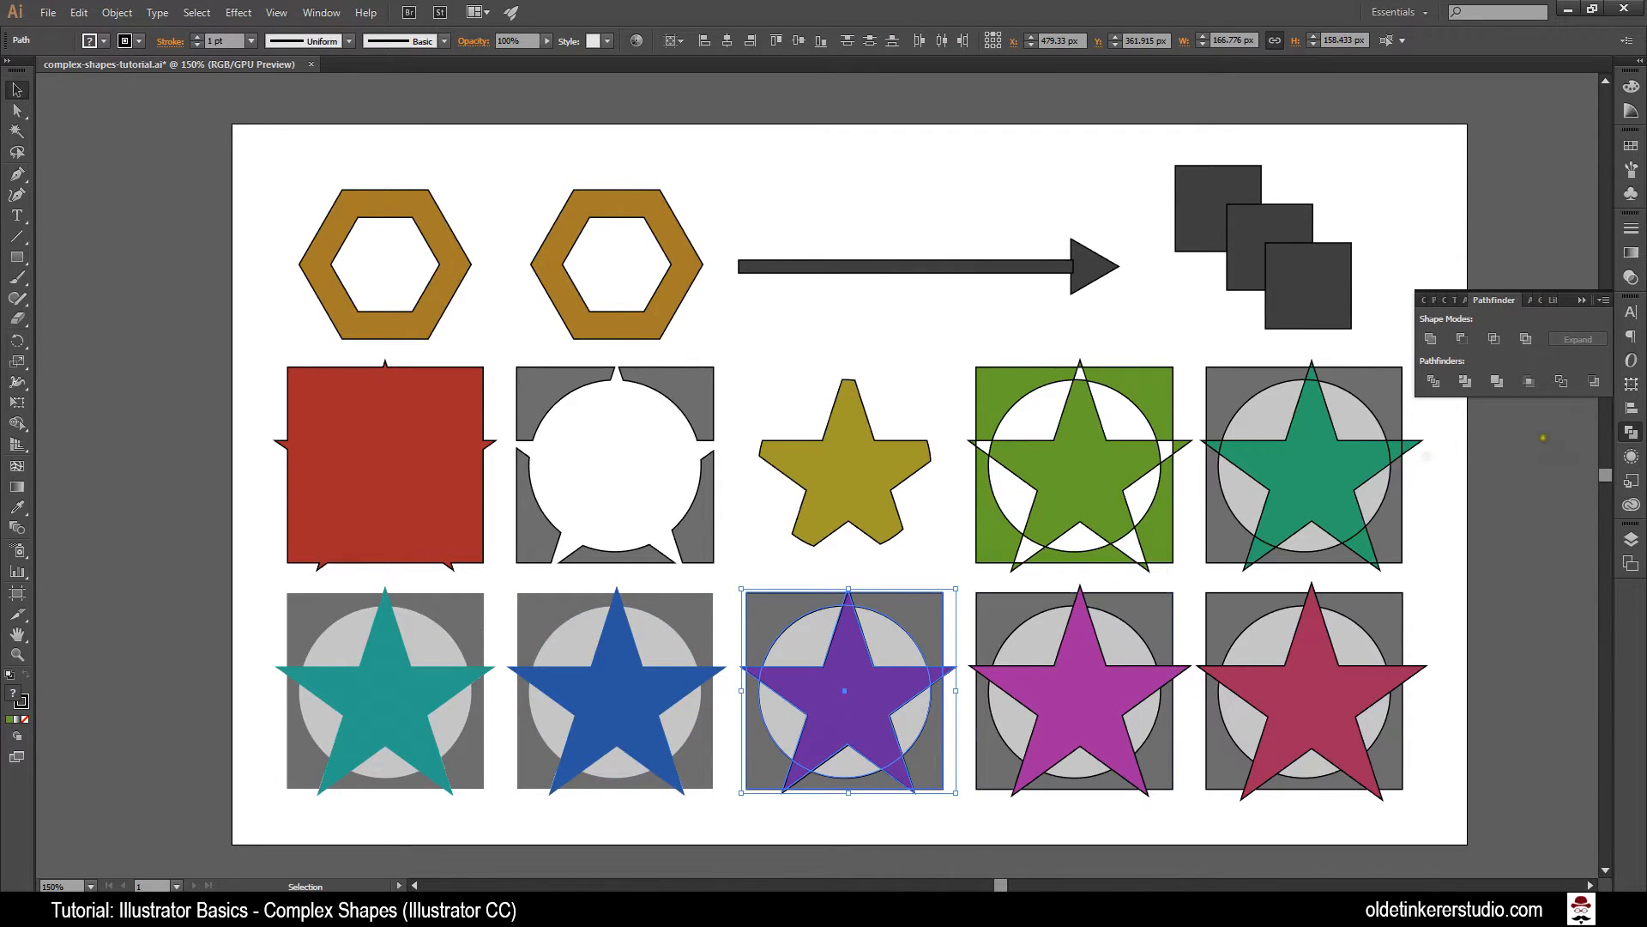
left_click(1530, 382)
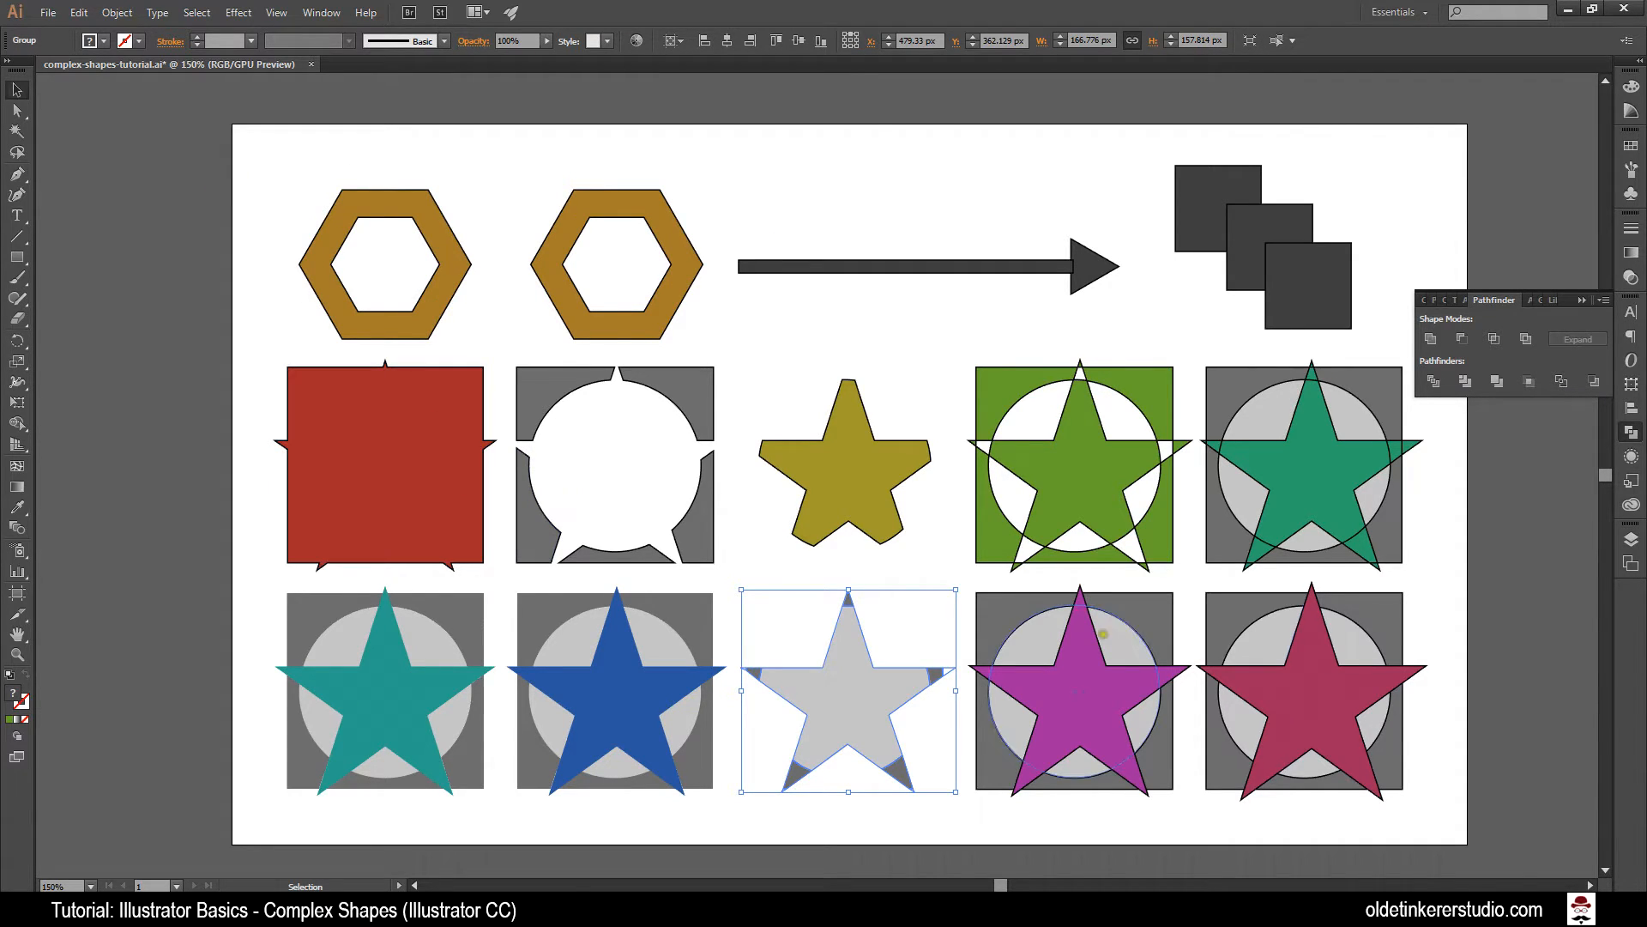
left_click_drag(975, 819, 1081, 741)
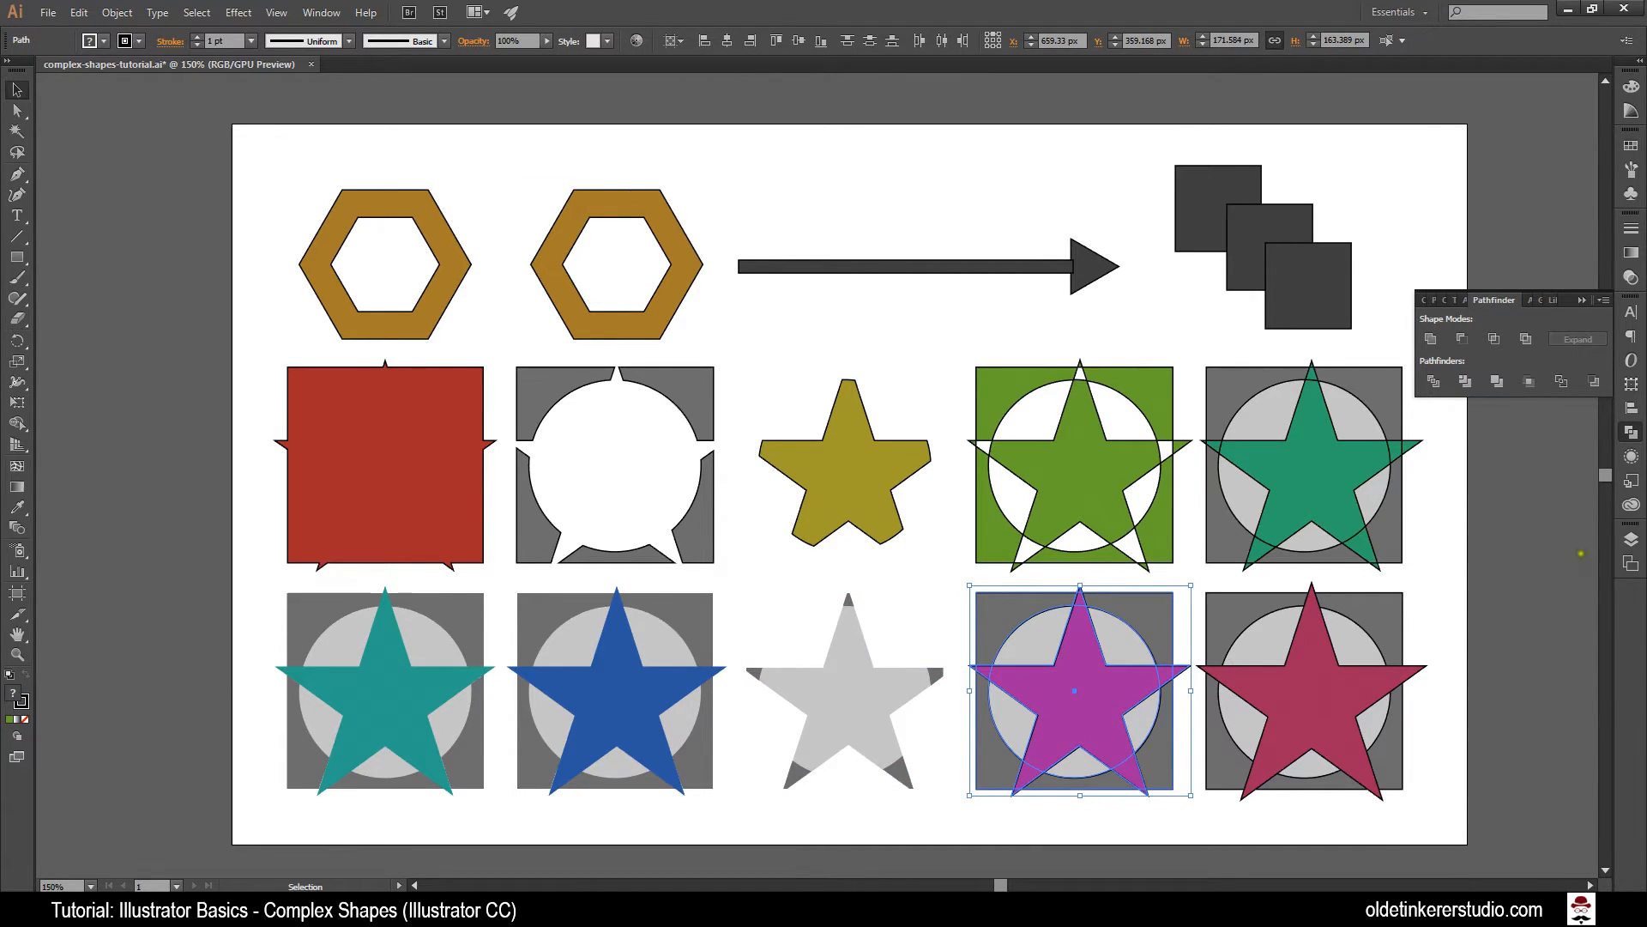
left_click(1560, 382)
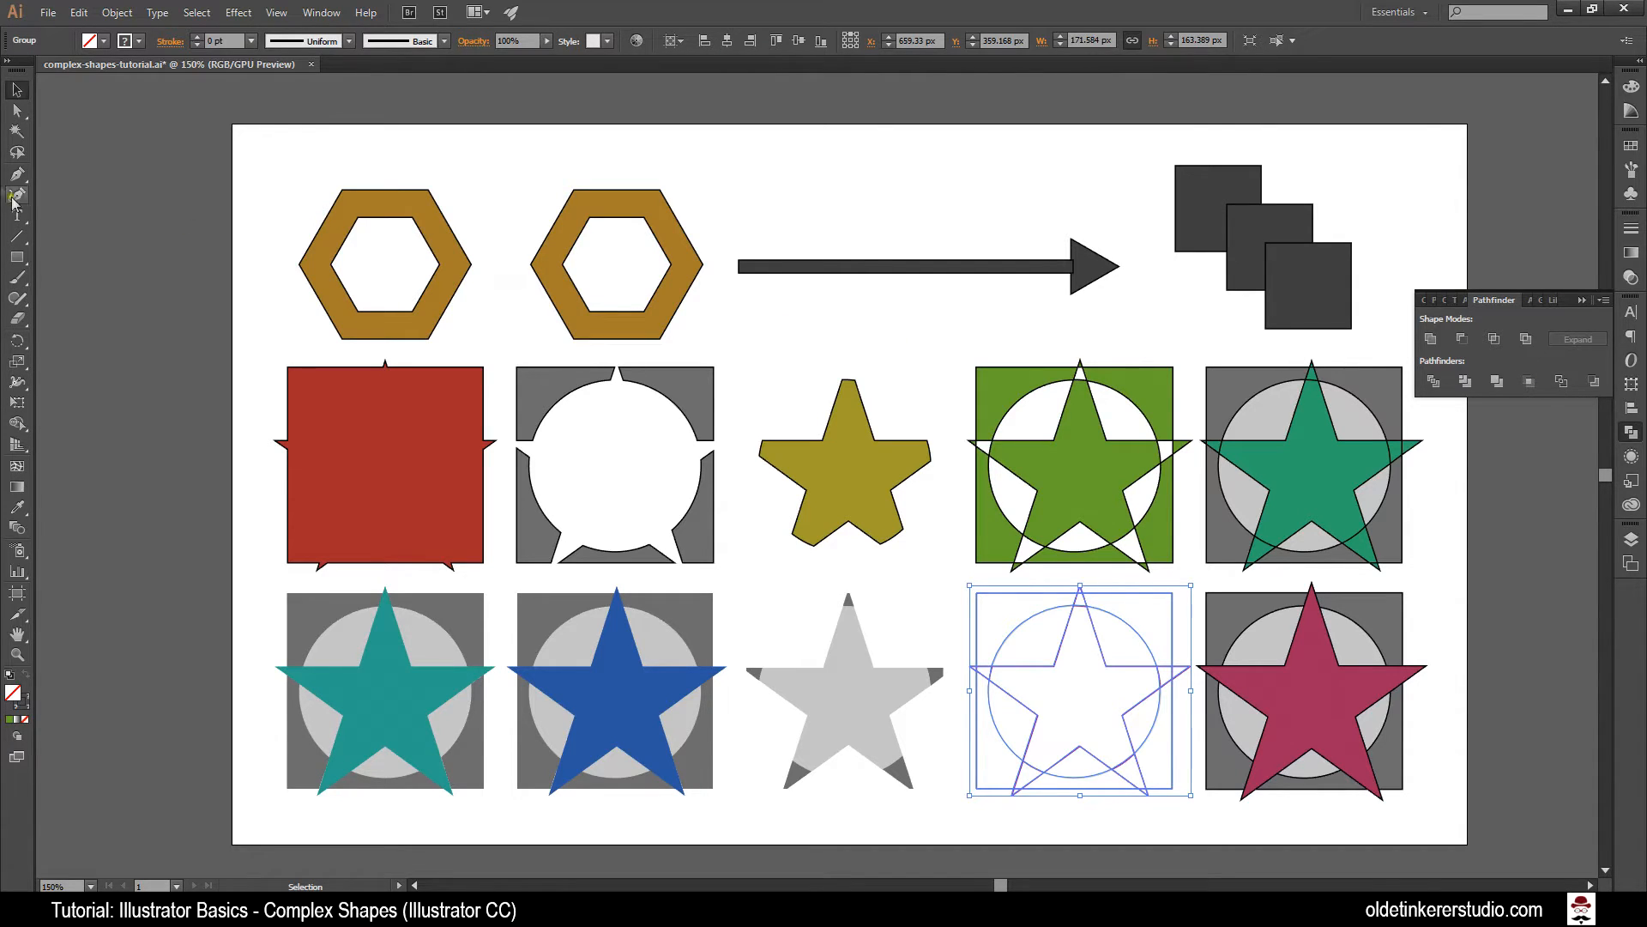
left_click(17, 111)
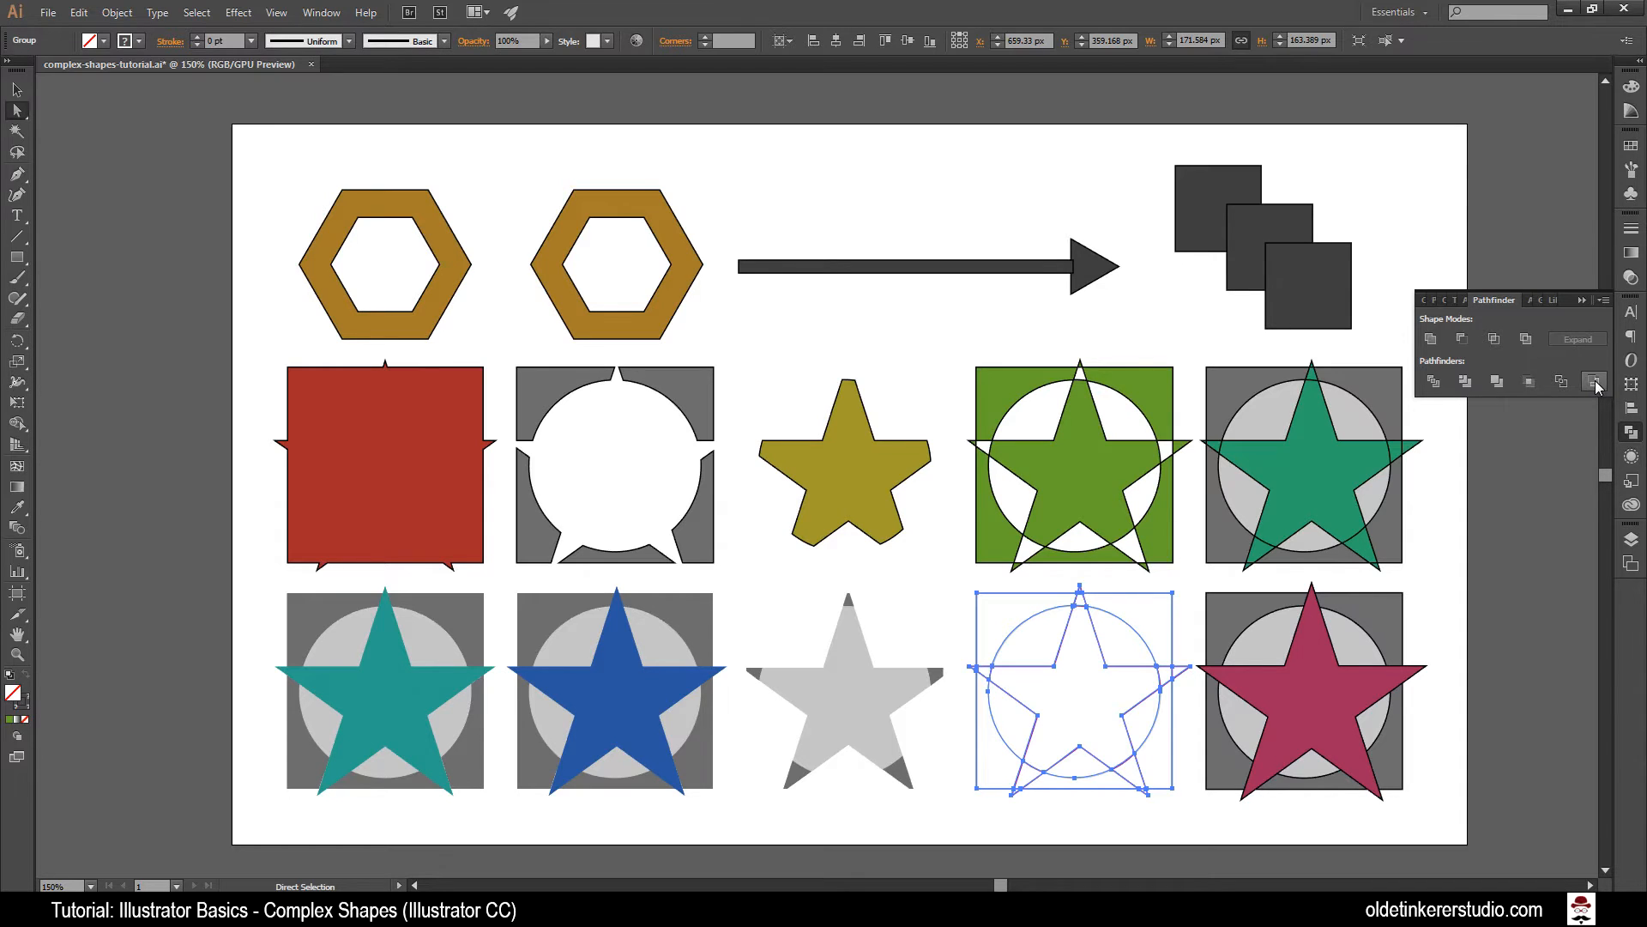
Apply Minus Back with Pathfinder to the crimson star, circle and square in the bottom row
left_click(17, 89)
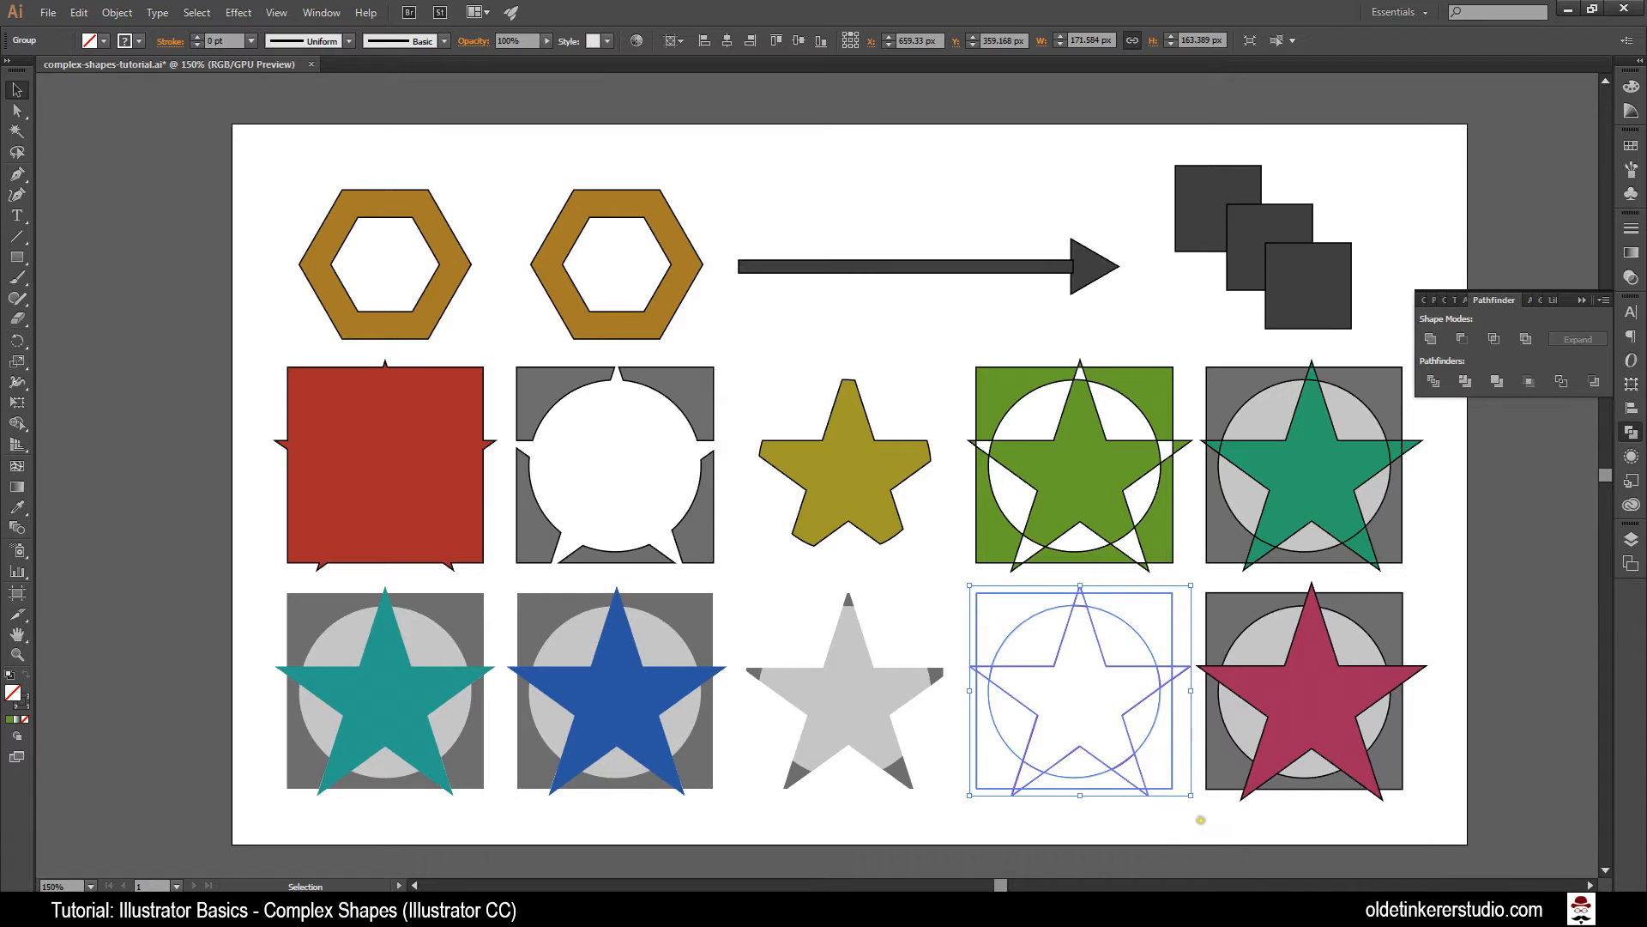
left_click(1357, 722)
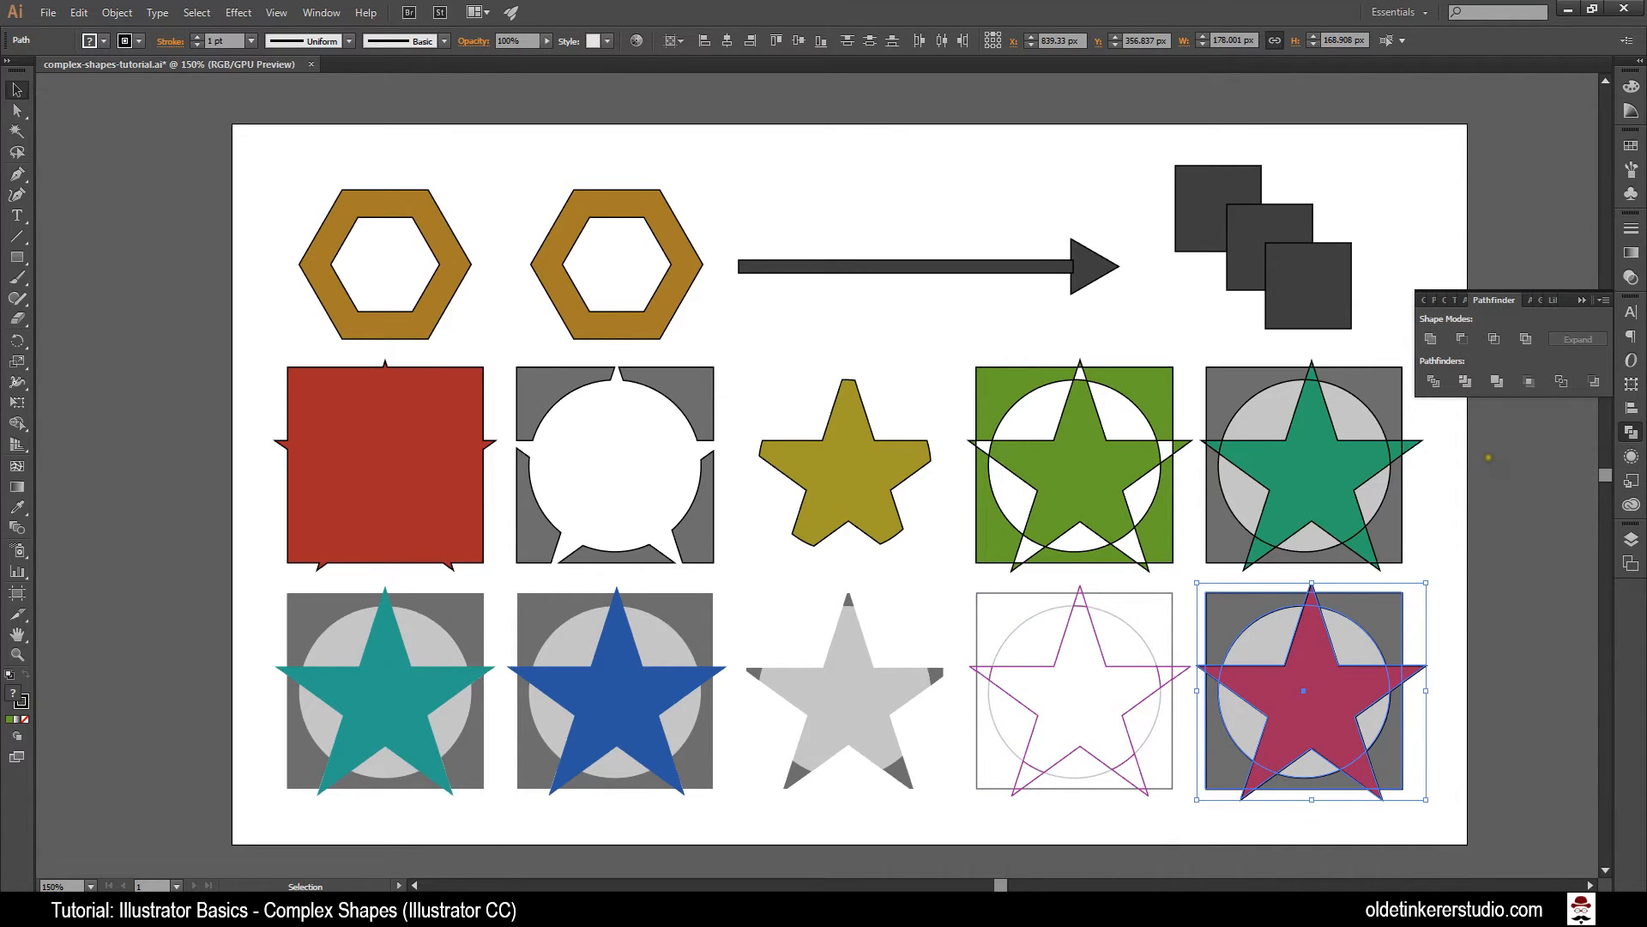
left_click(1594, 382)
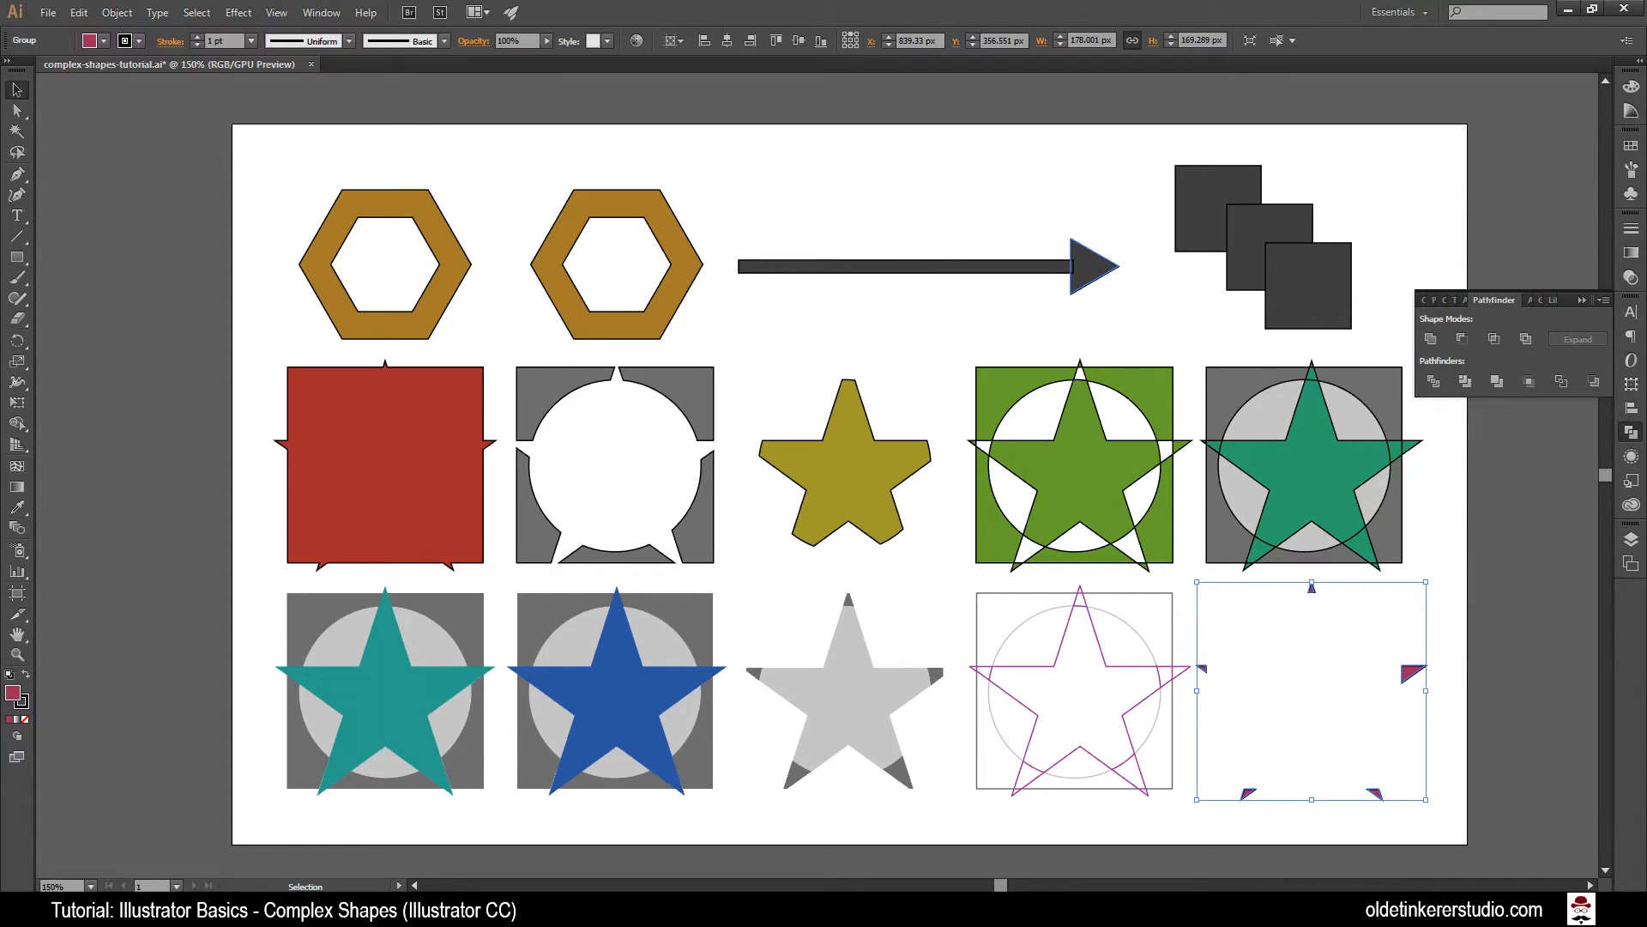
left_click(782, 355)
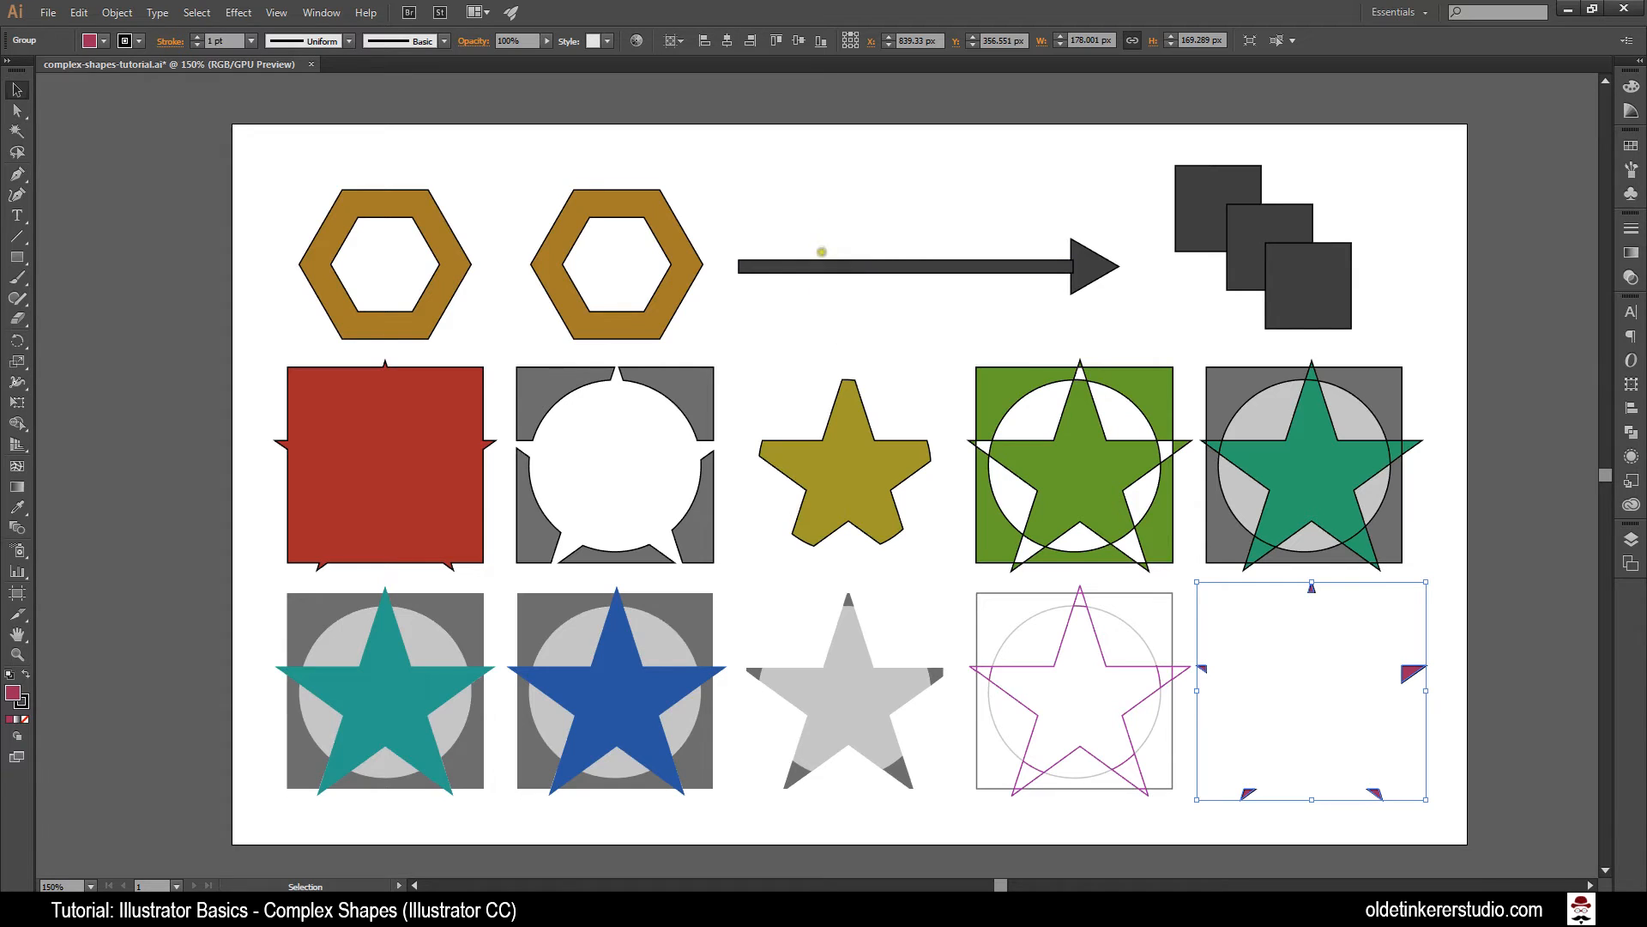
Unite the dark gray arrow's shaft and triangular head into one shape with the Shape Builder tool
left_click(846, 267)
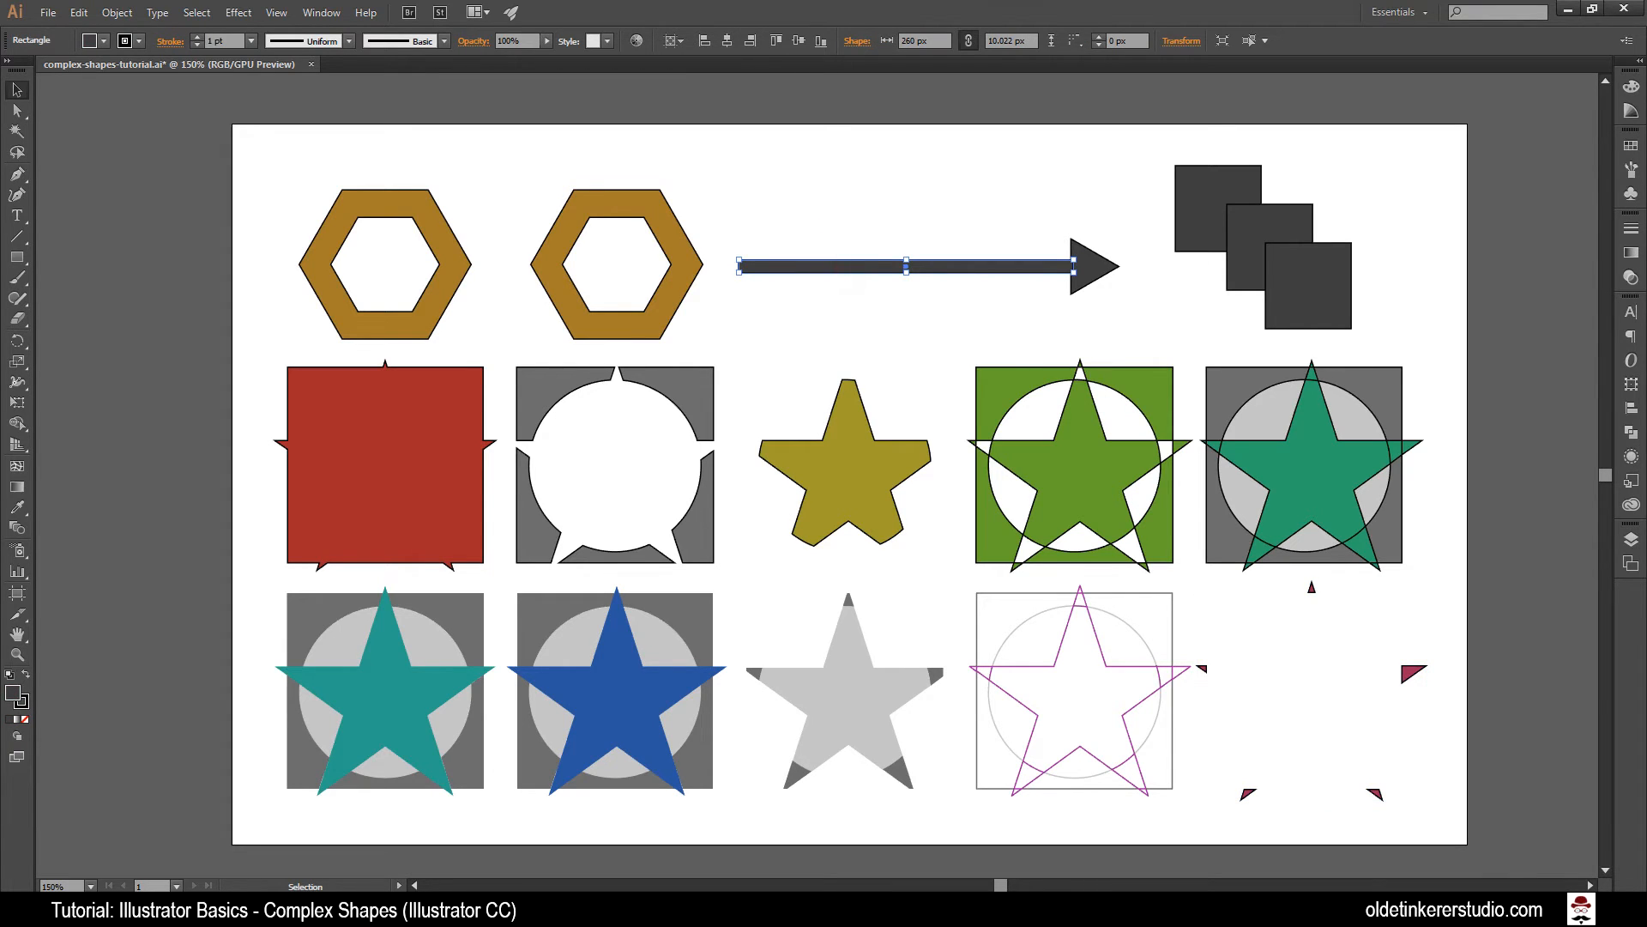
left_click(1091, 273, "shift")
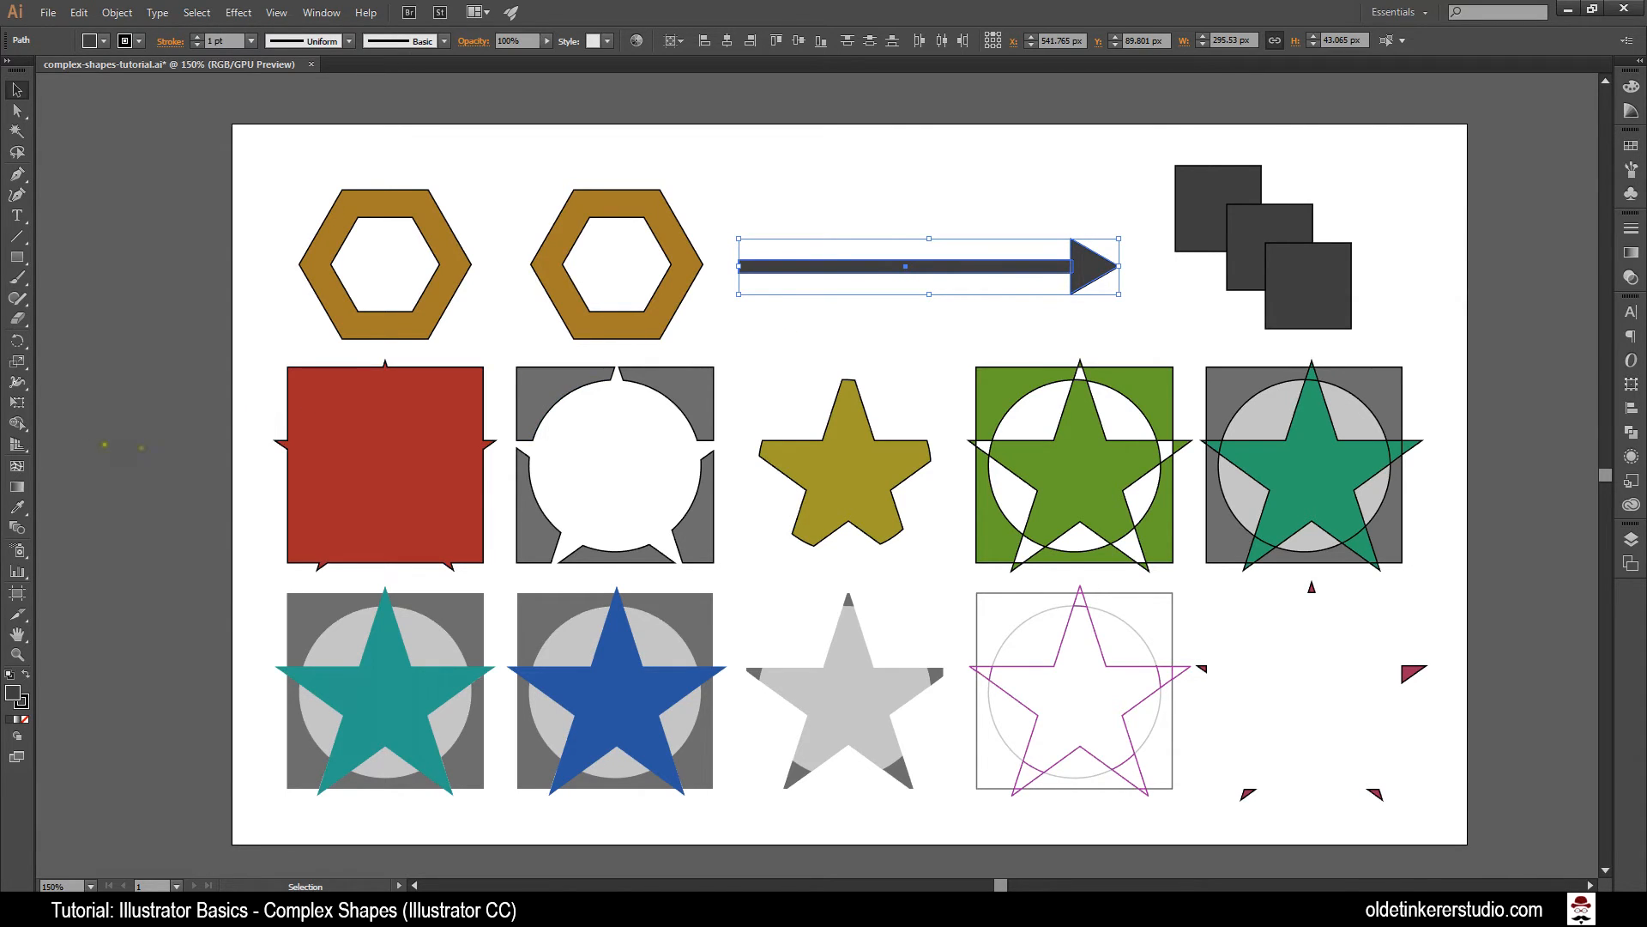
left_click(17, 424)
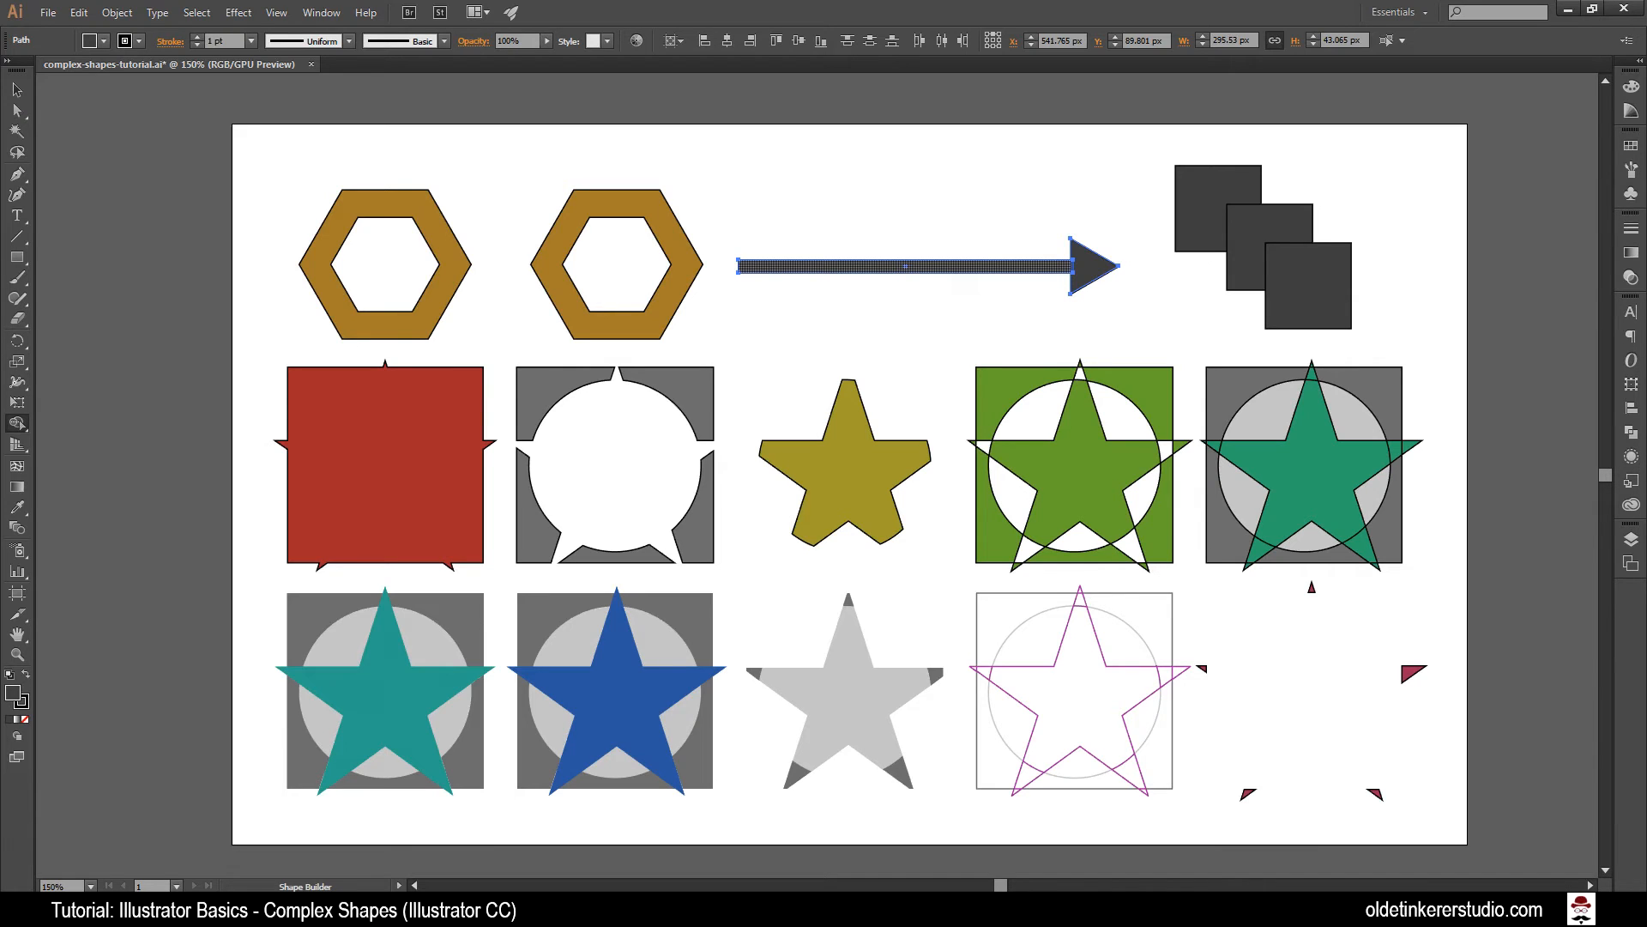
left_click_drag(952, 268, 1100, 267)
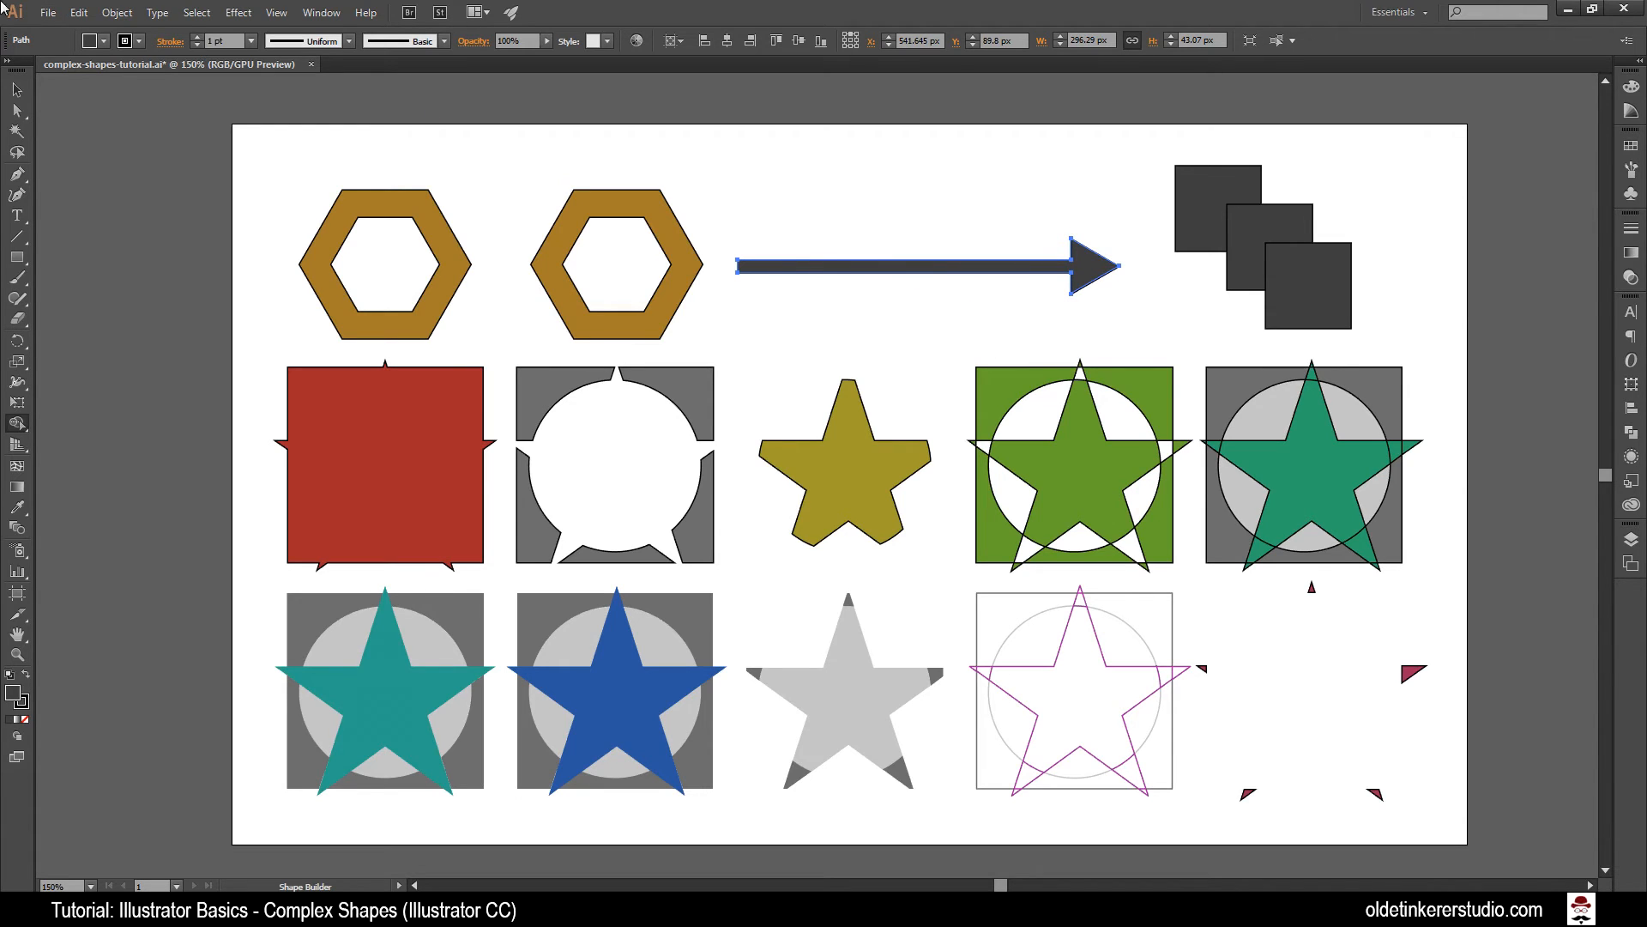
Select the three overlapping dark gray squares and remove the upper-left square, including its overlap with the middle one, using Shape Builder
left_click(18, 89)
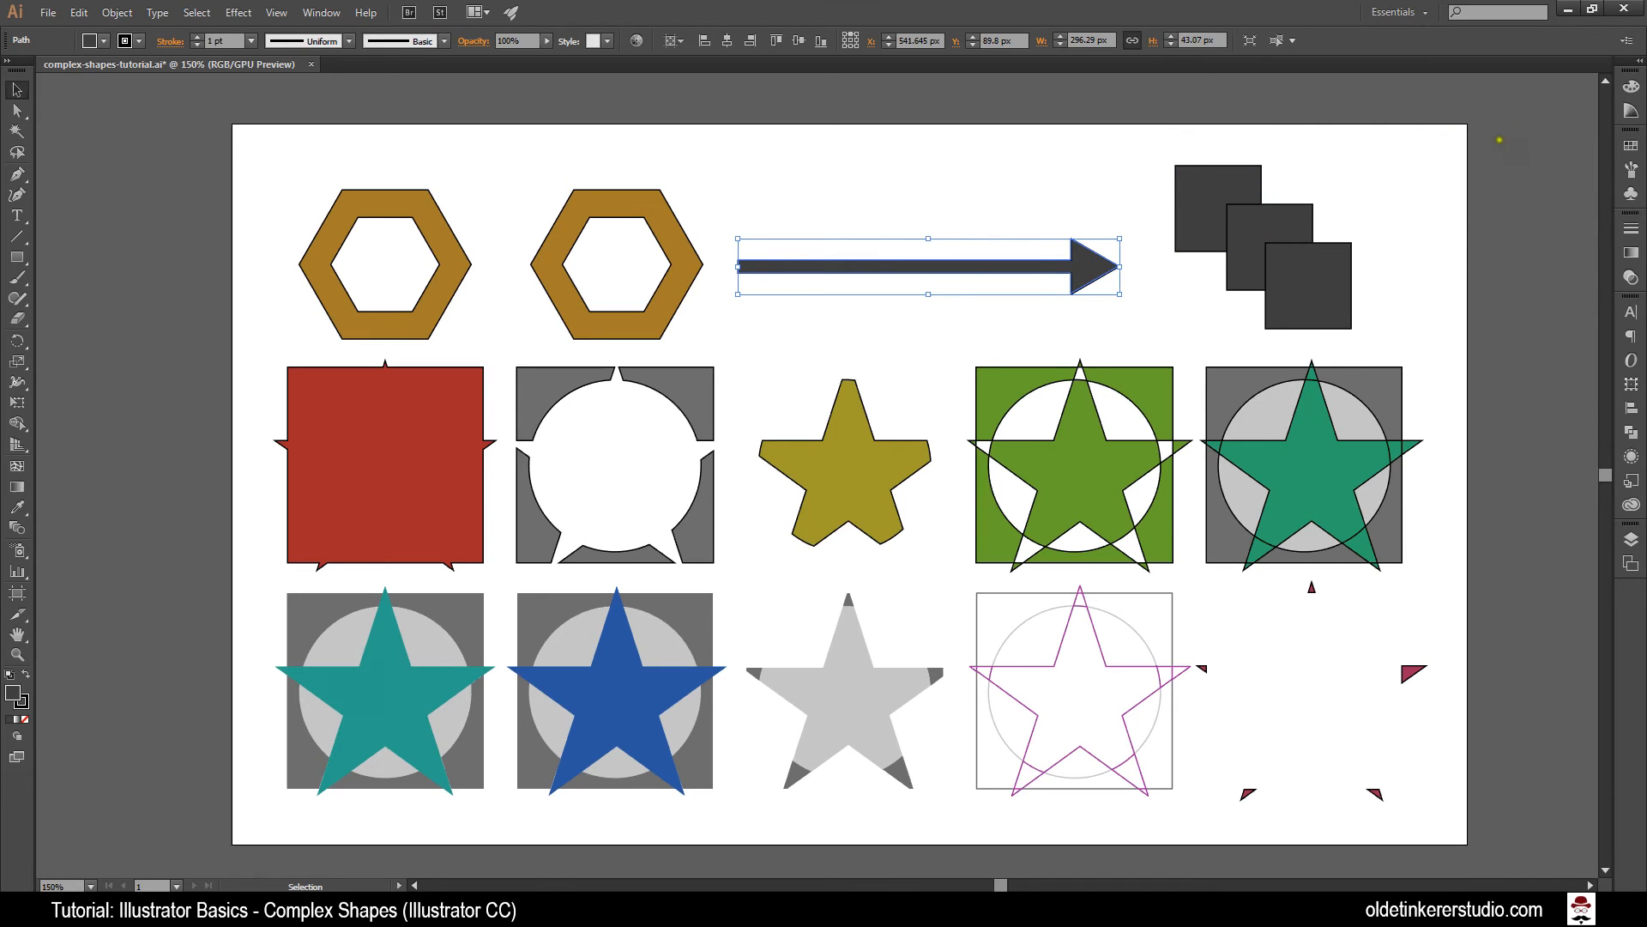
left_click_drag(1166, 134, 1354, 337)
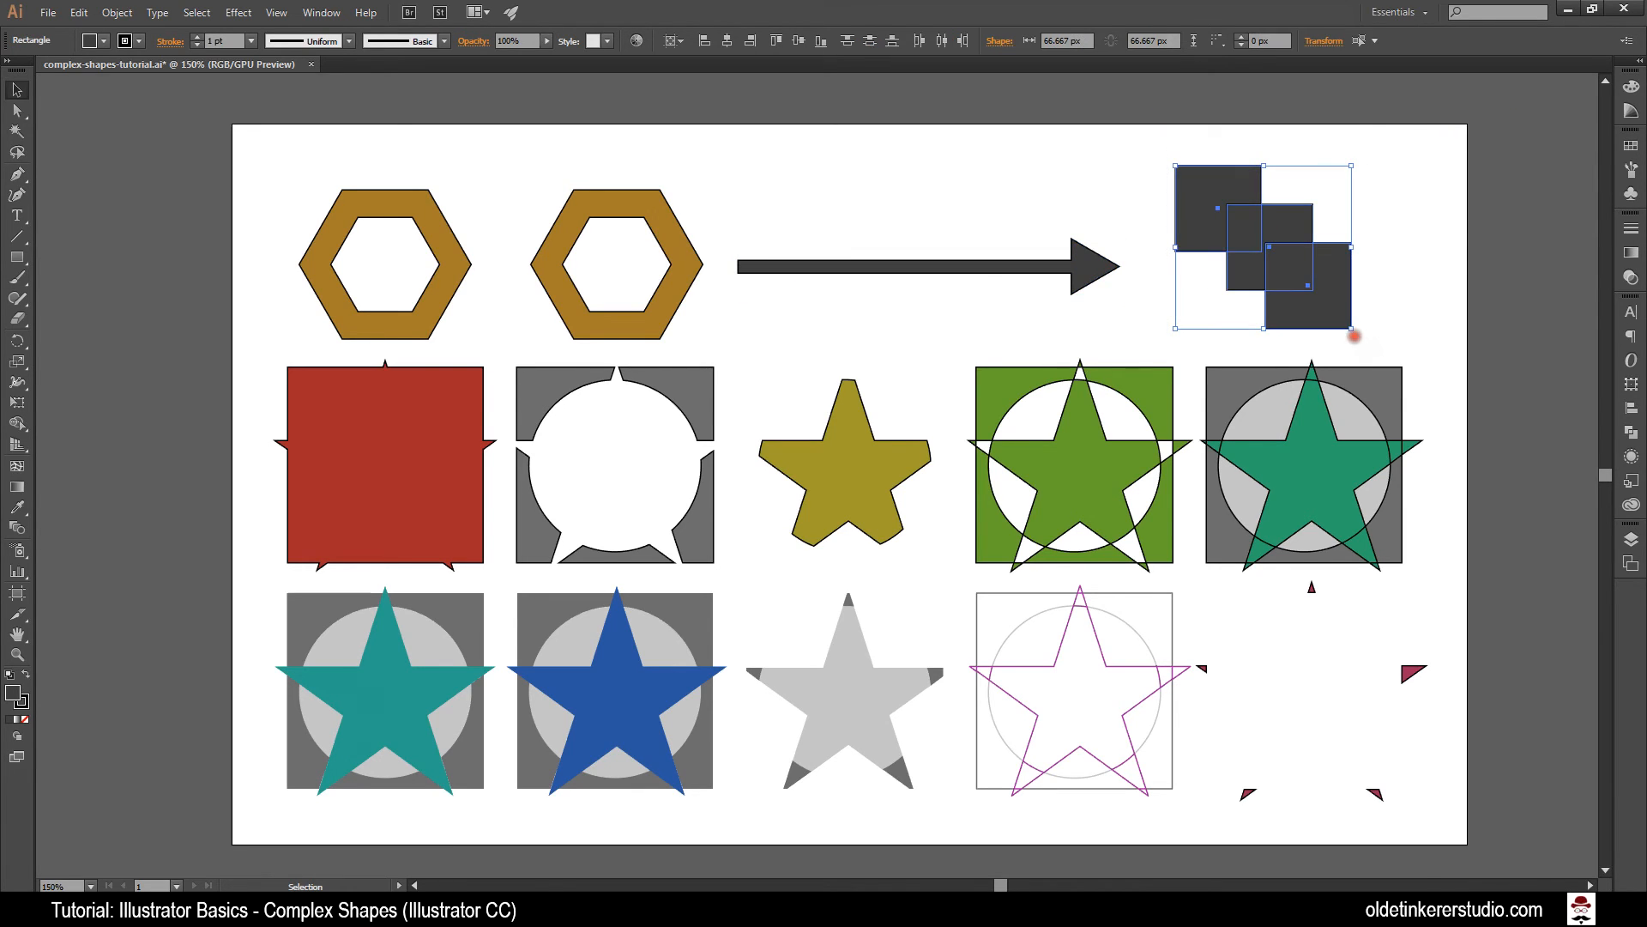
left_click(17, 424)
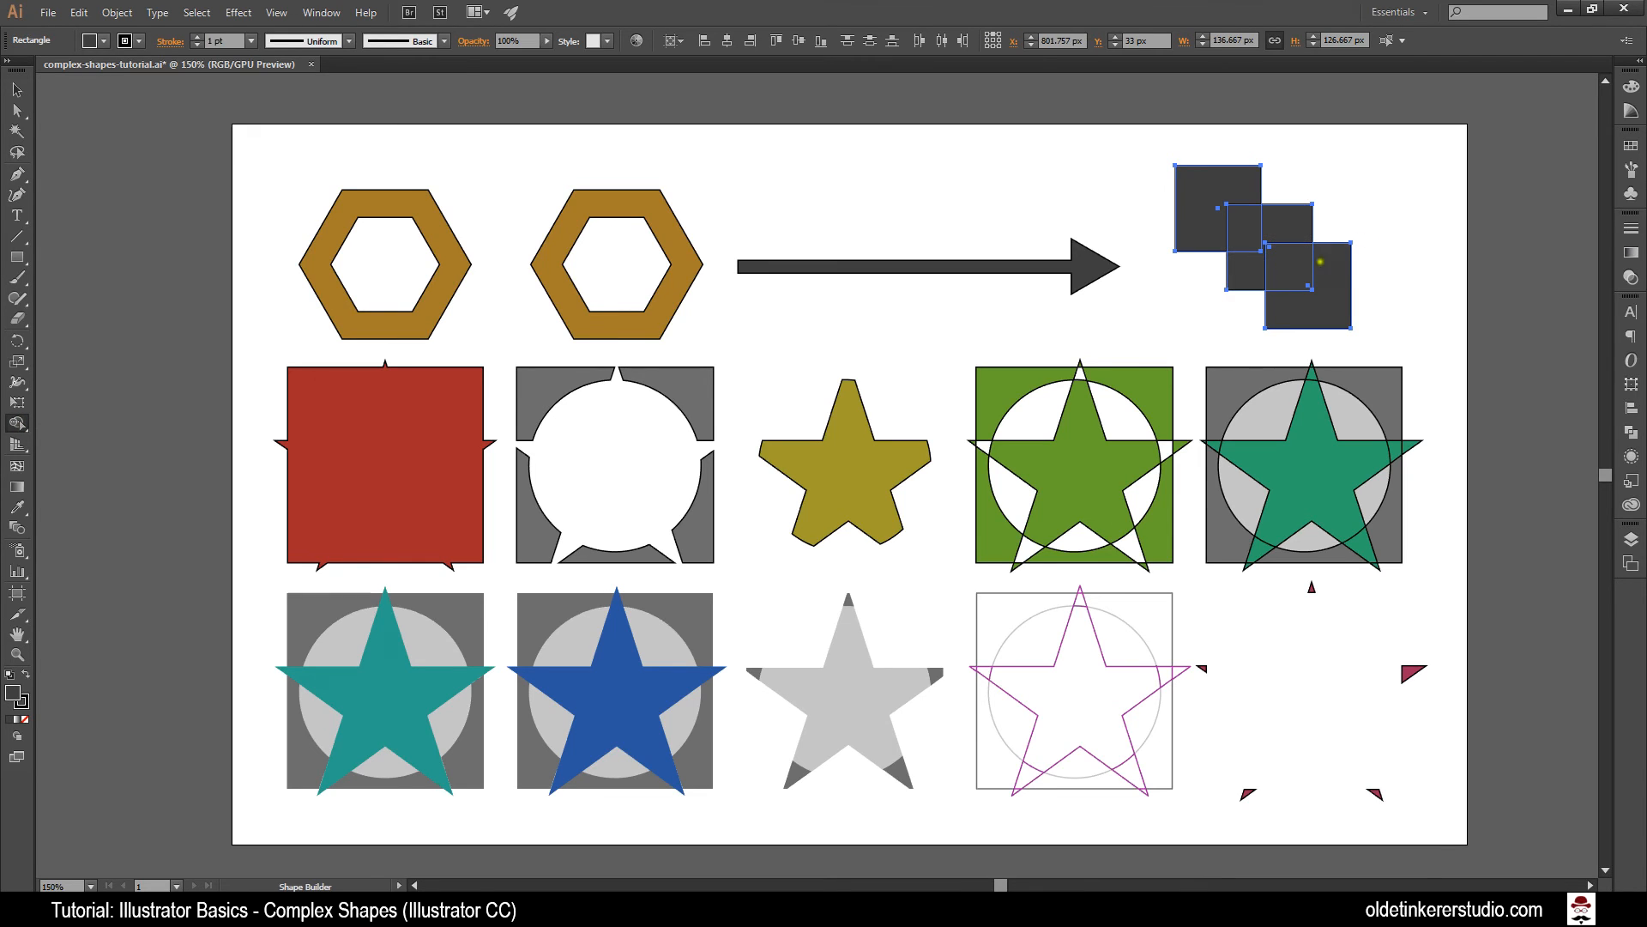
left_click_drag(1222, 186, 1247, 224)
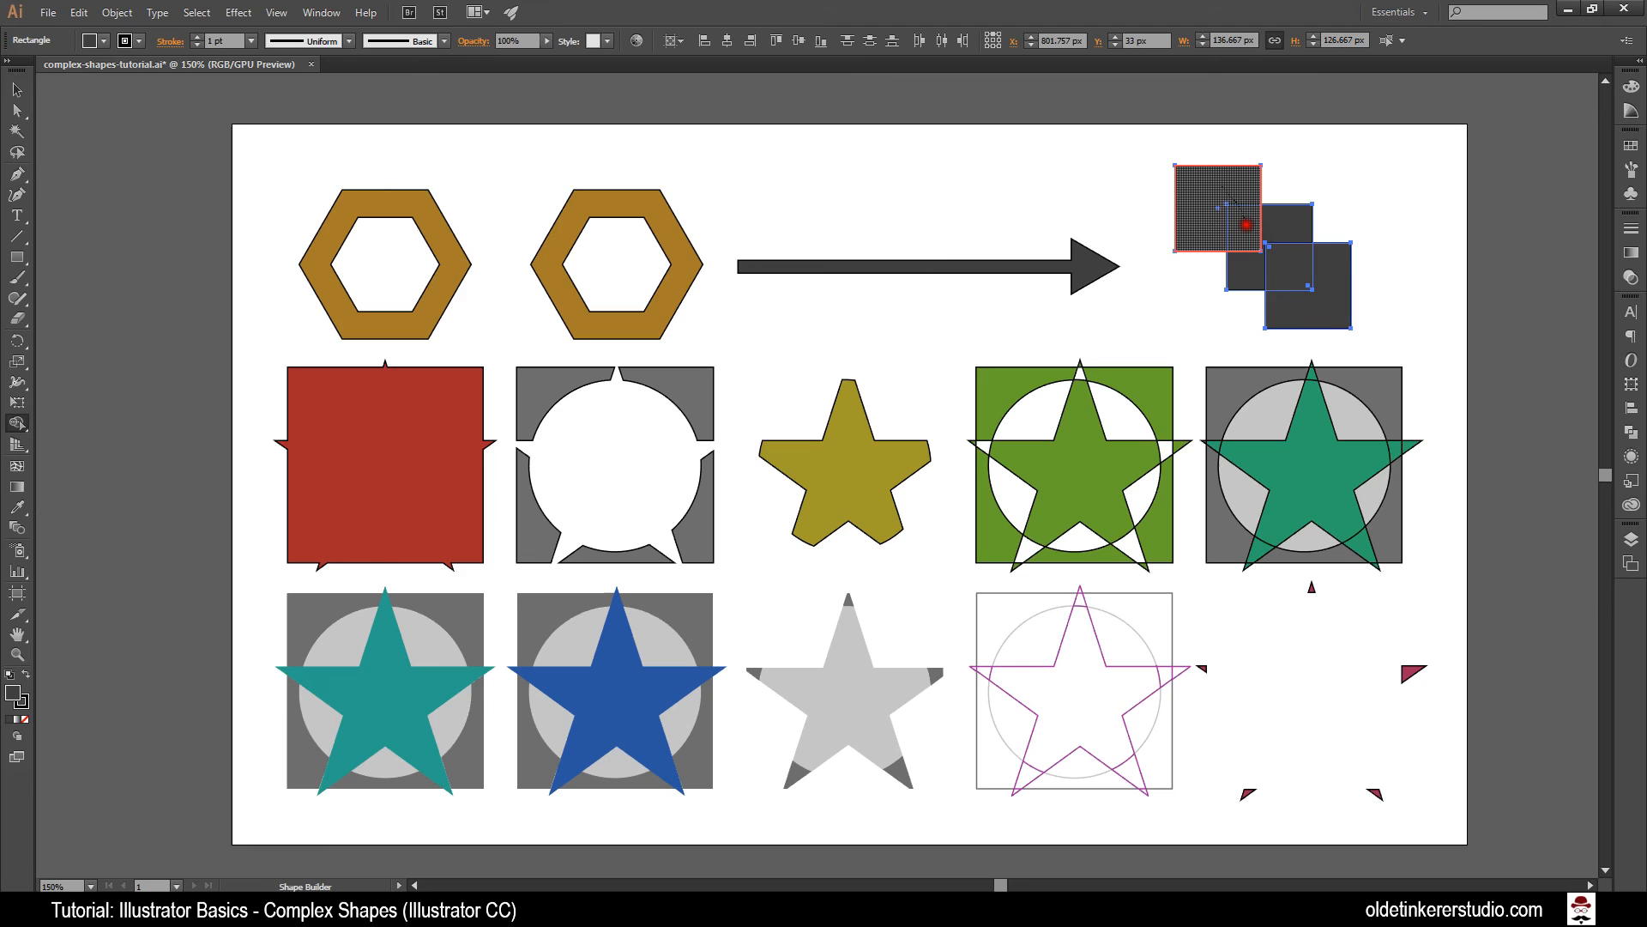
left_click_drag(1246, 224, 1247, 225)
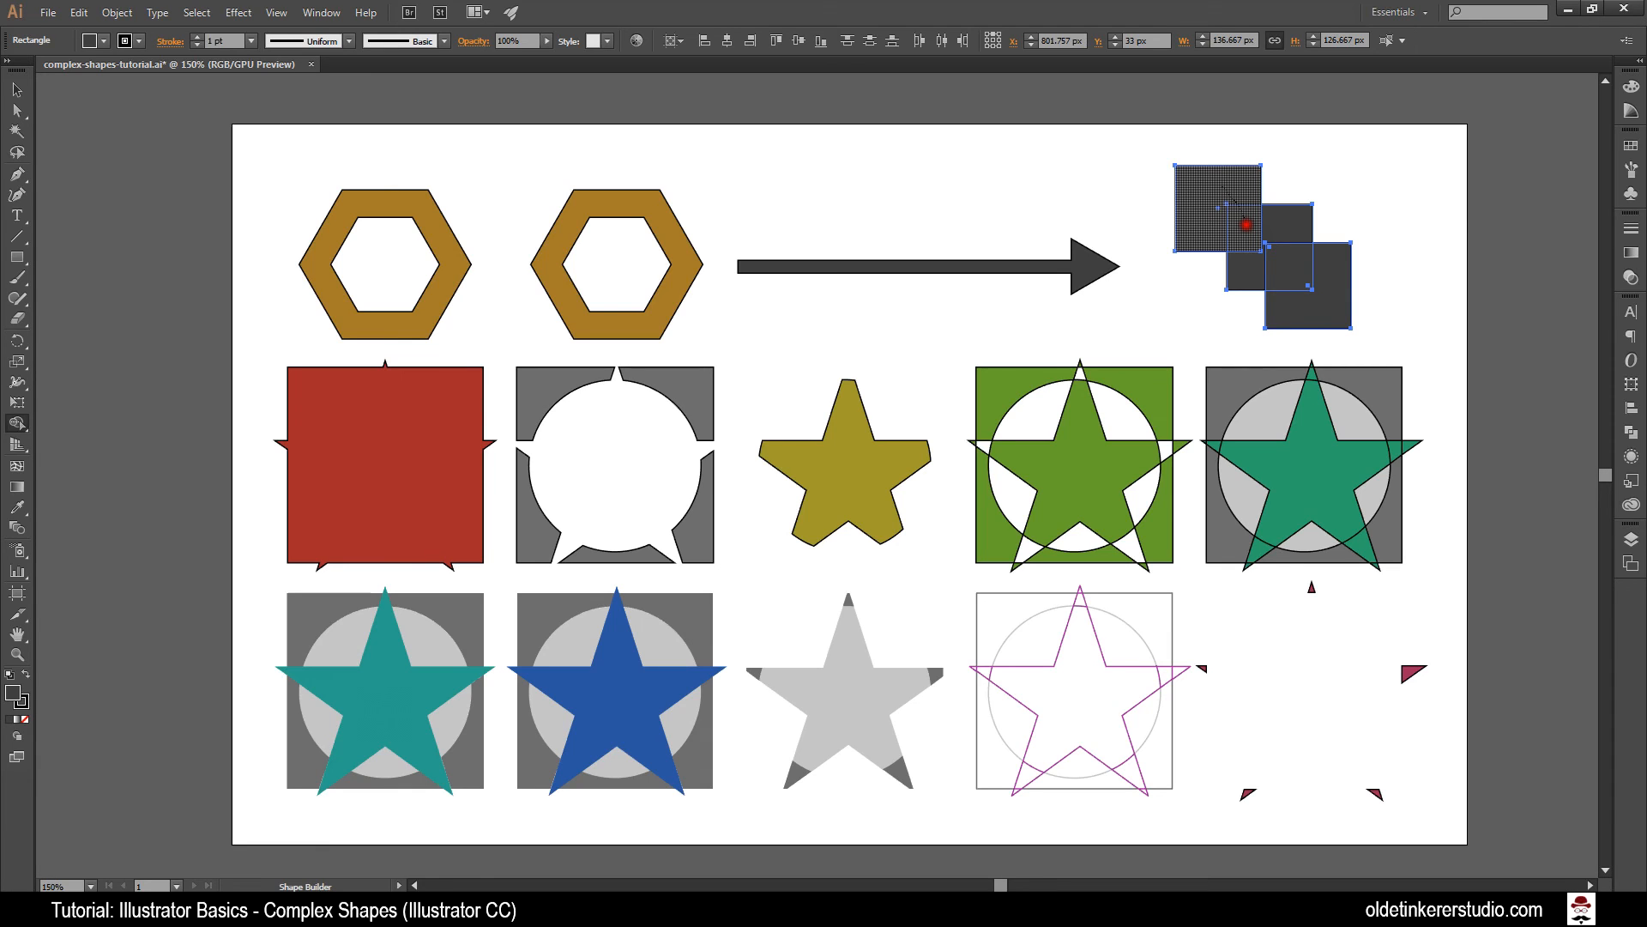
left_click(1246, 225, "alt")
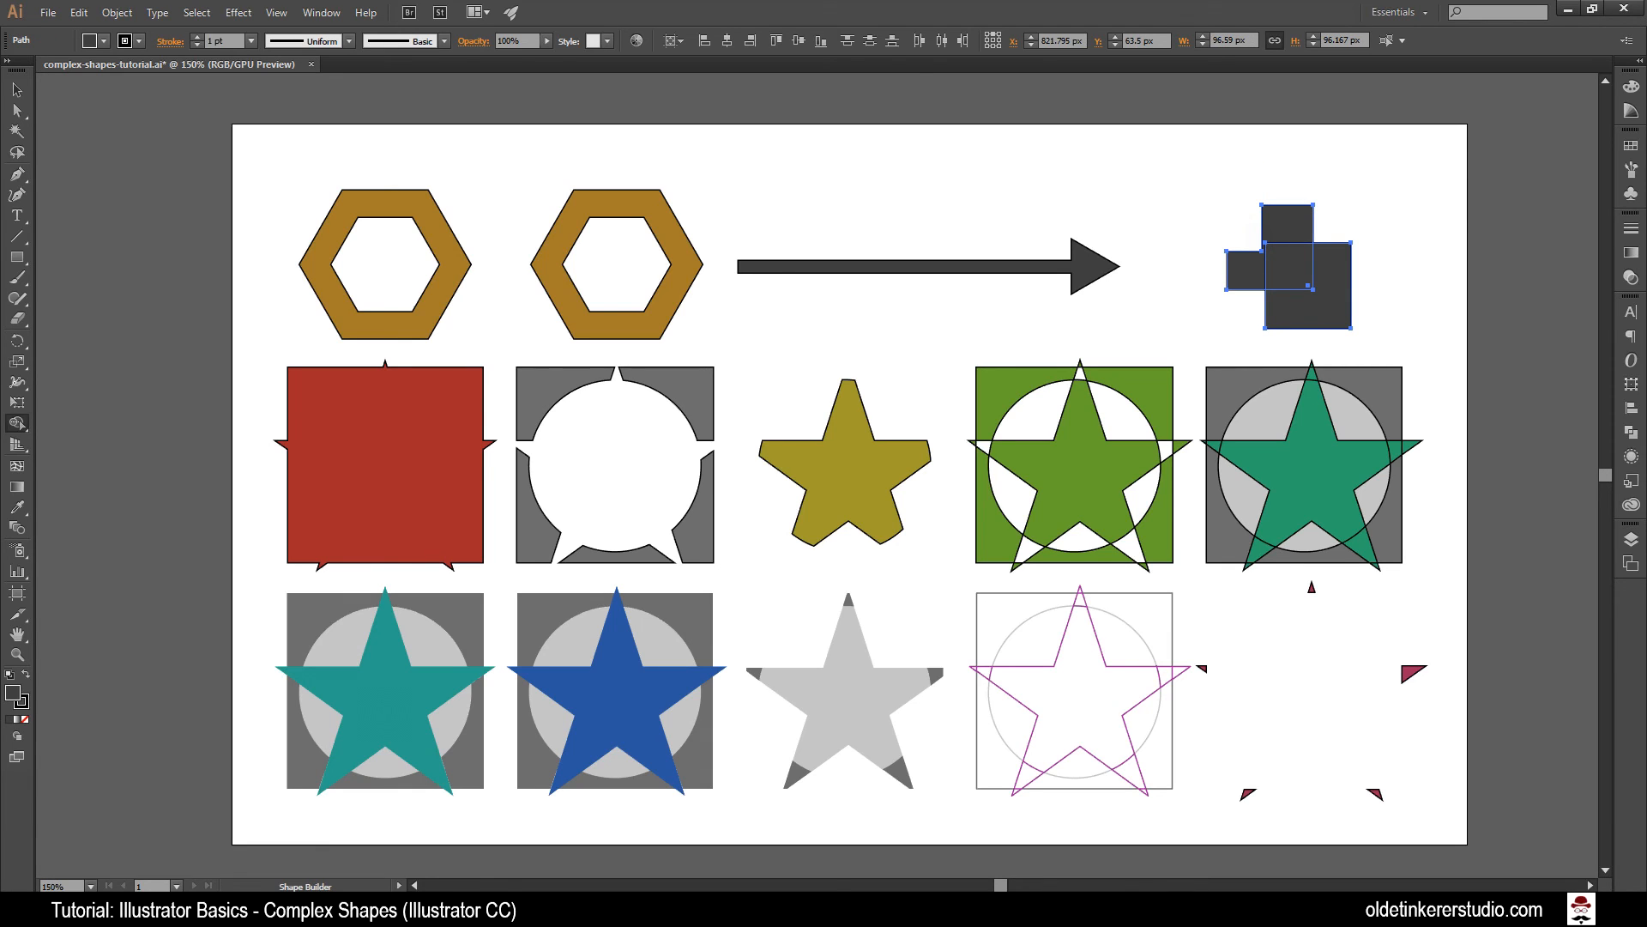